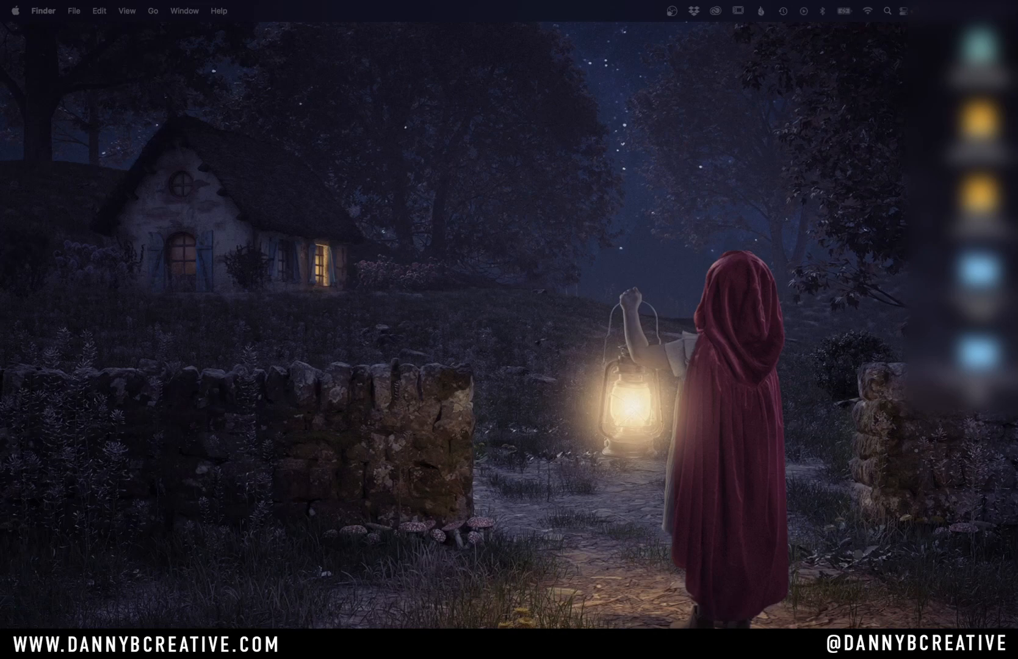
# Examine the 3D scene in Blender's Layout workspace, then return to the render-layer nodes in the Compositing workspace
pyautogui.moveTo(590, 626)
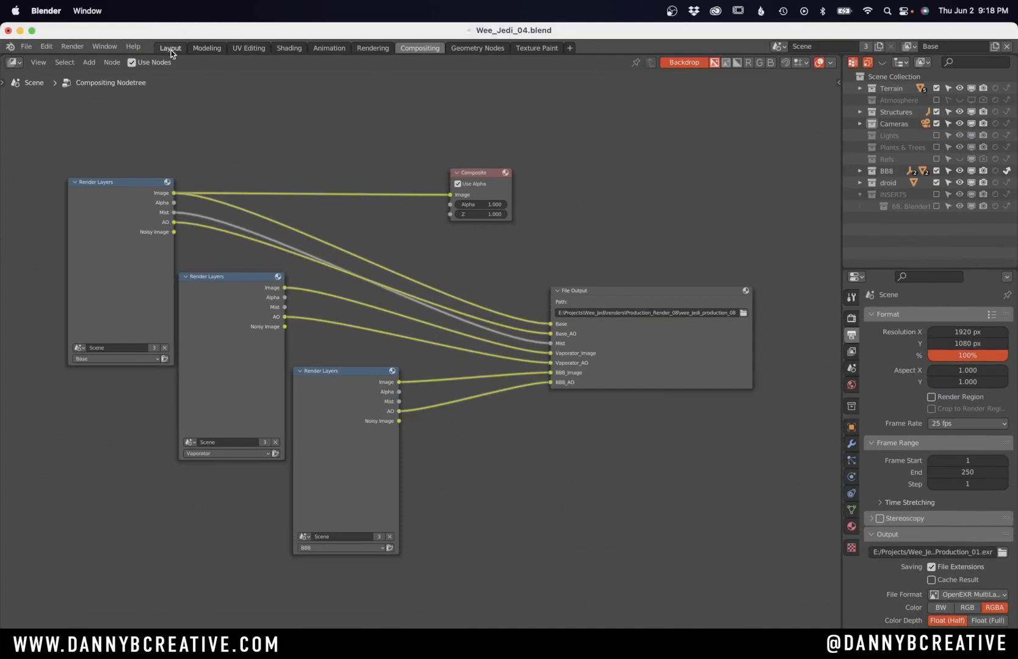
pyautogui.click(171, 50)
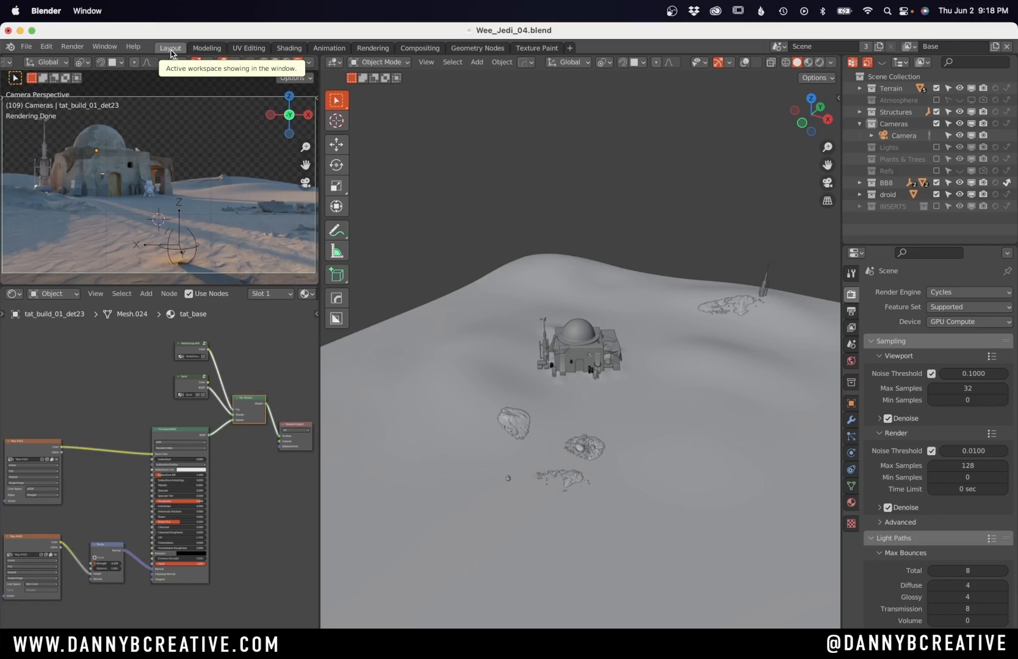
pyautogui.click(427, 63)
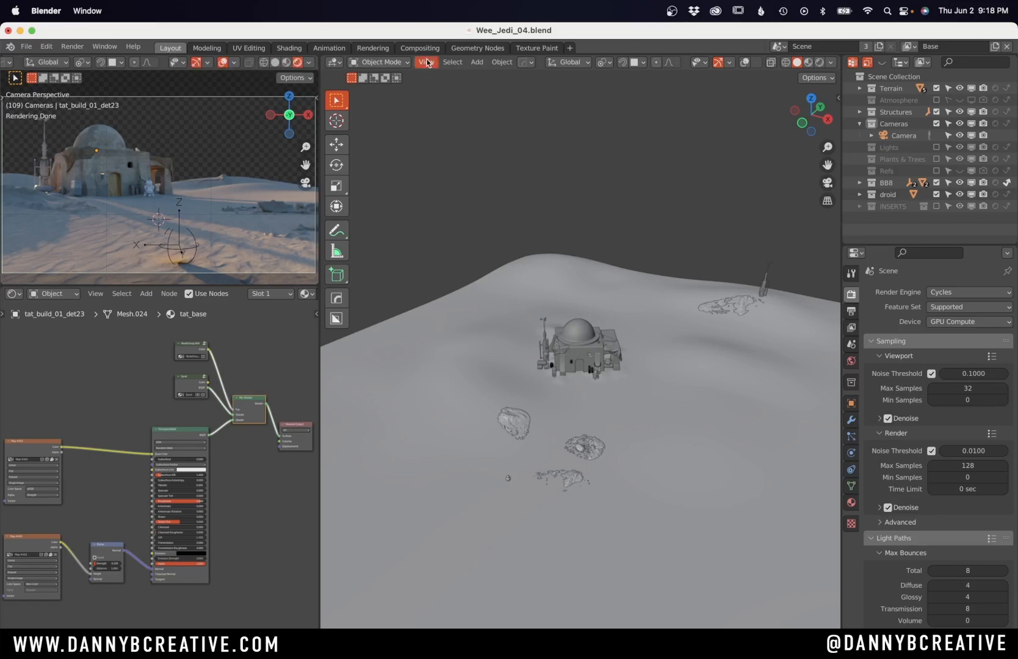
pyautogui.click(424, 49)
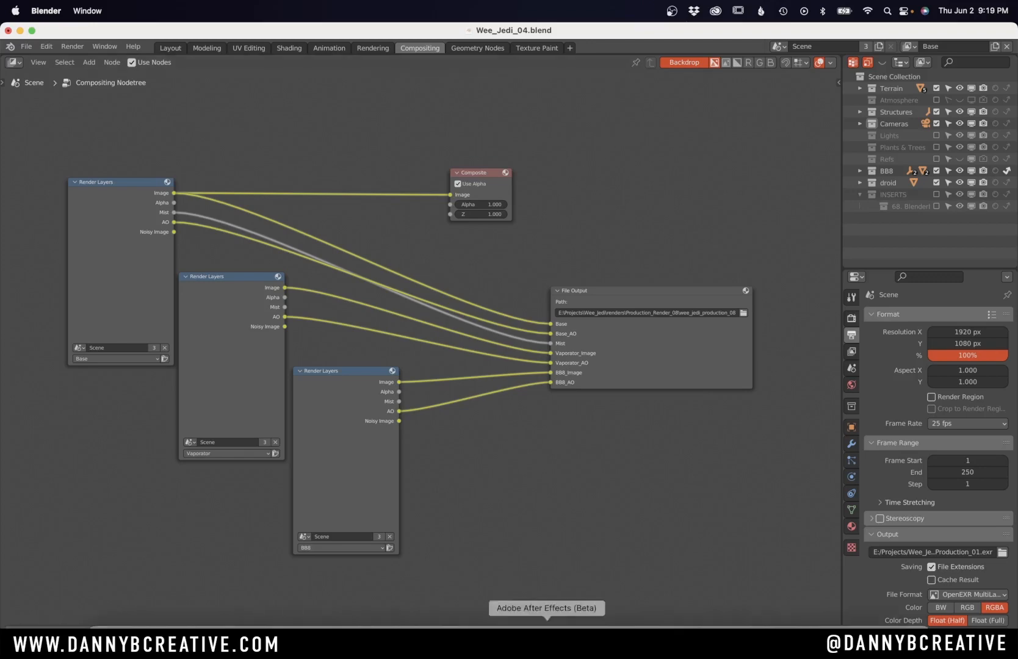
# Switch to Photoshop and open the multilayer render file wee_jedi_production_080109.exr
pyautogui.click(423, 623)
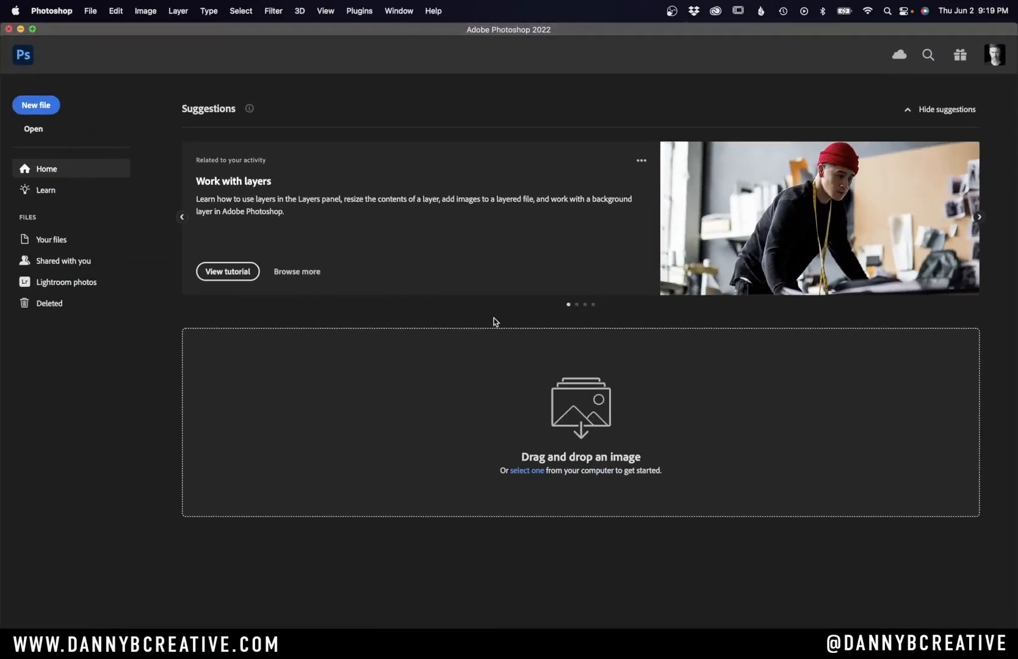
pyautogui.click(45, 132)
pyautogui.click(533, 188)
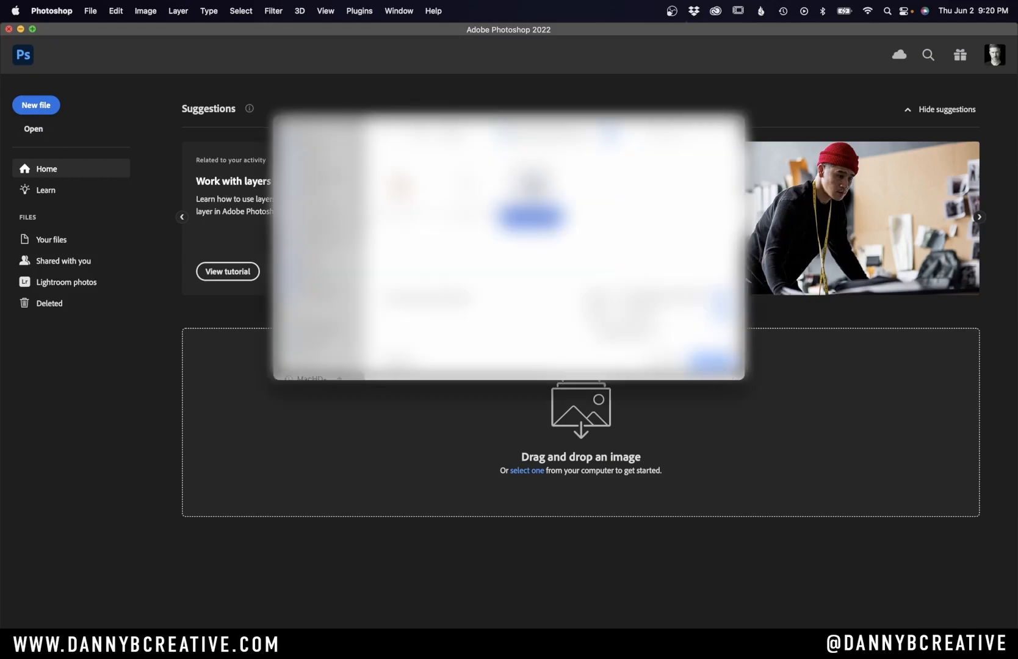
pyautogui.click(721, 362)
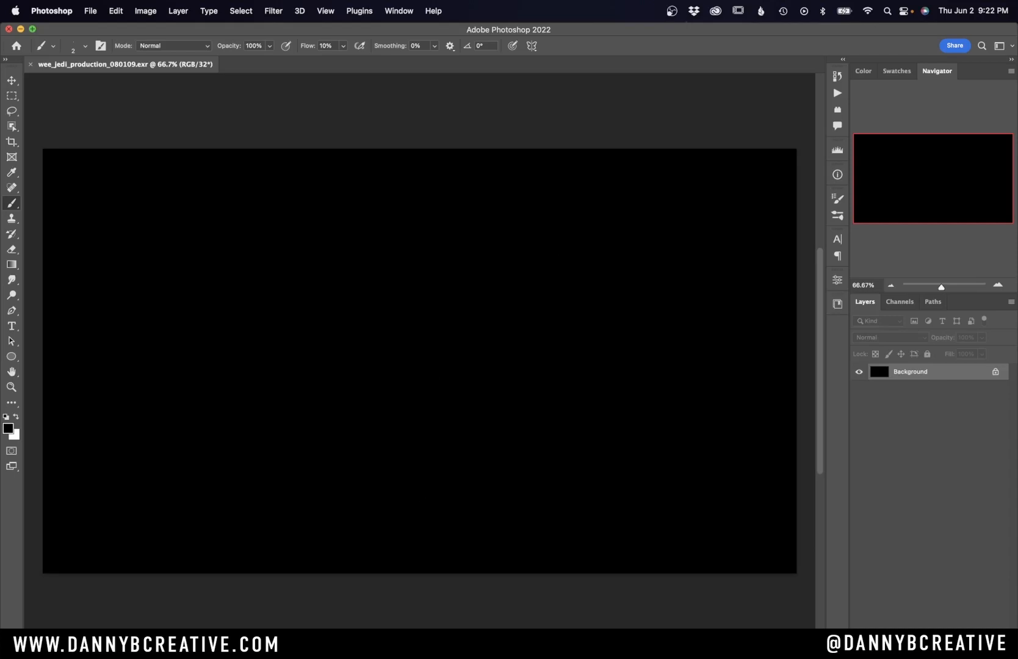
# Switch to Affinity Photo and open the recent file wee_jedi_production_080109.exr
pyautogui.click(363, 638)
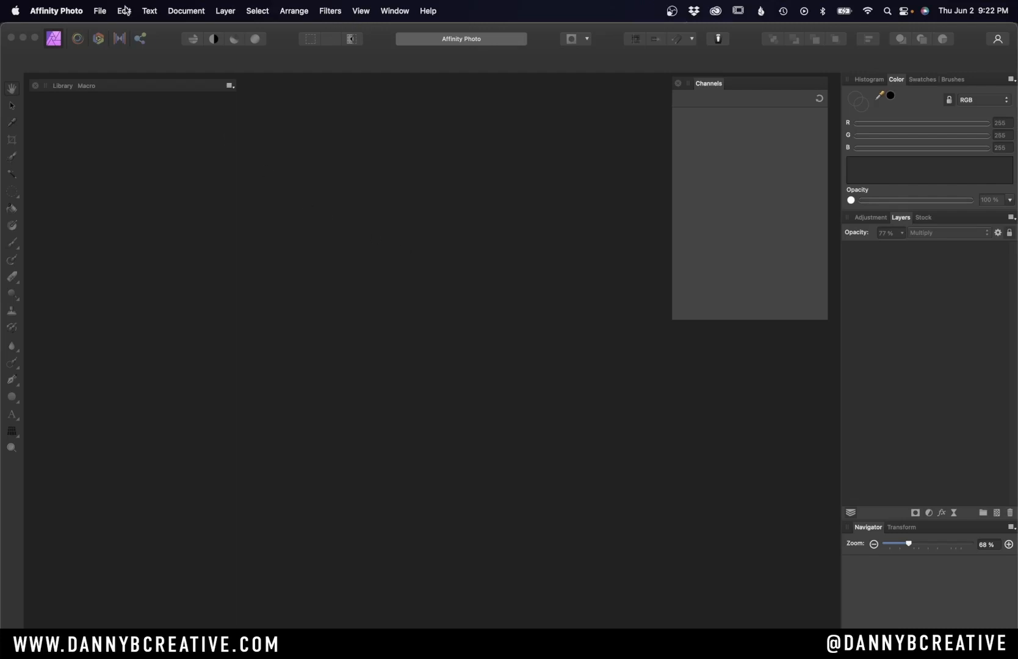
pyautogui.click(100, 10)
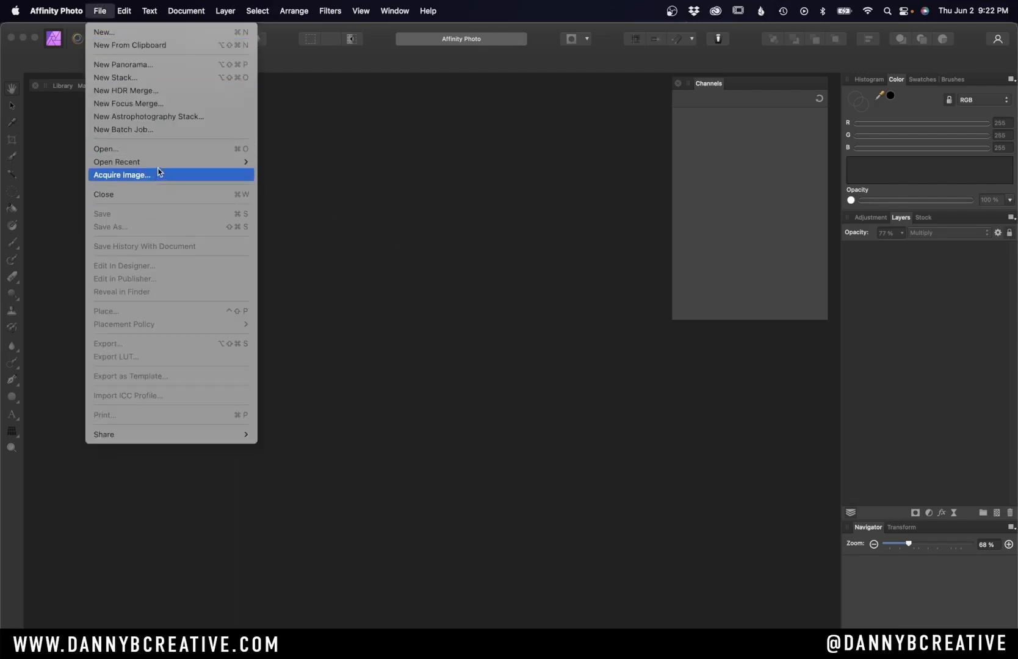
pyautogui.moveTo(158, 164)
pyautogui.click(337, 163)
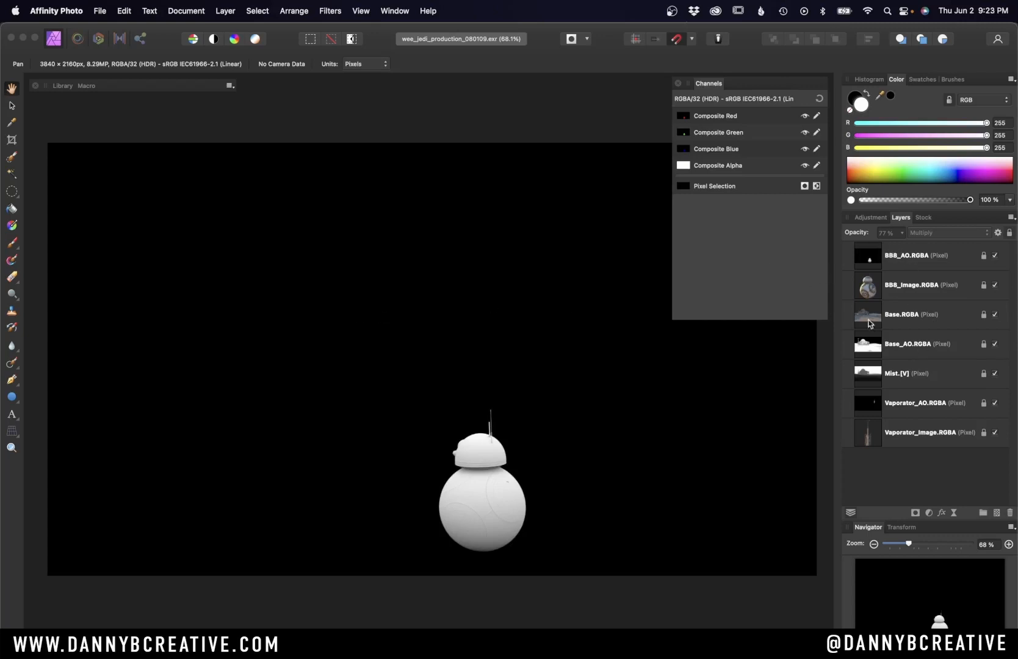
# Hide all seven render-pass layers, from BB8_AO.RGBA down to Vaporator_Image.RGBA
pyautogui.click(995, 256)
pyautogui.click(995, 285)
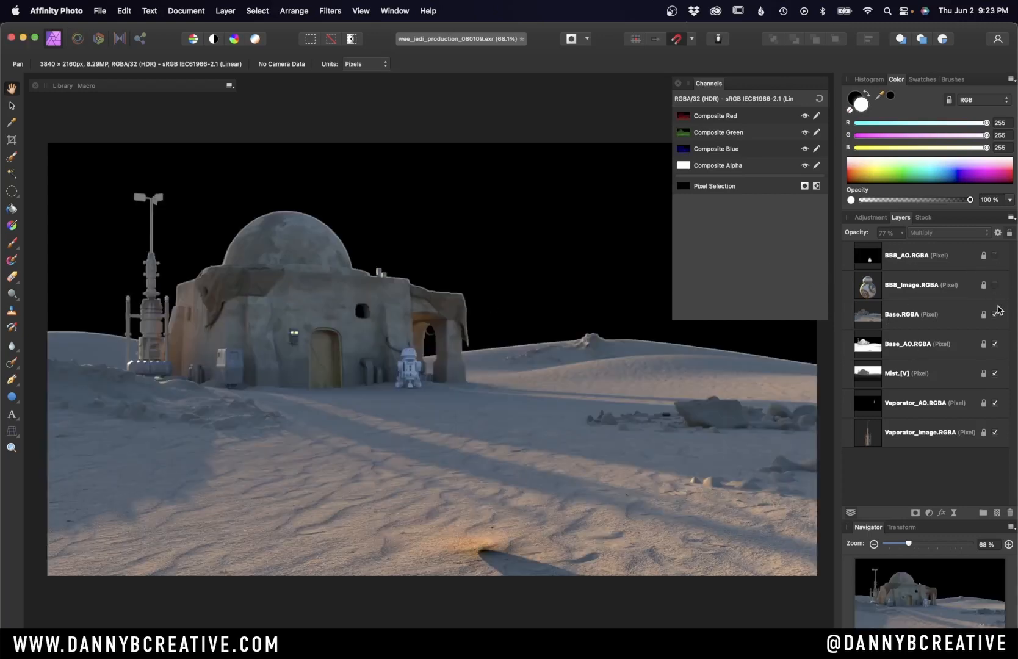
pyautogui.click(996, 314)
pyautogui.click(995, 344)
pyautogui.click(995, 373)
pyautogui.click(995, 403)
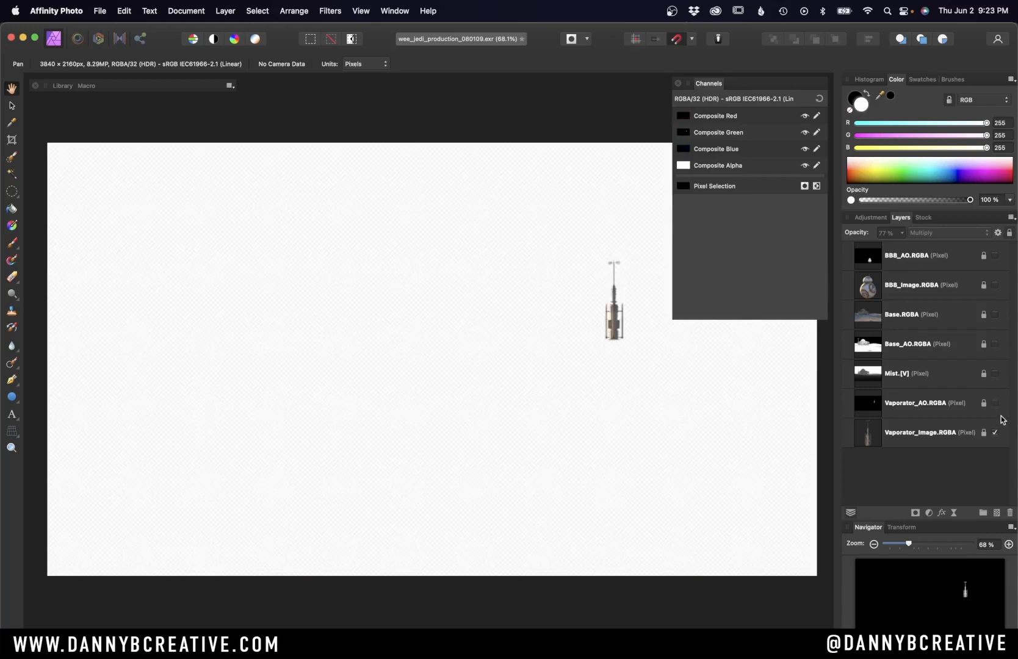
pyautogui.click(996, 432)
# Reorder the layers from top to bottom as Mist, Vaporator_AO, Vaporator_Image, BB8_AO, BB8_Image, Base_AO, Base
pyautogui.moveTo(897, 374); pyautogui.dragTo(895, 247)
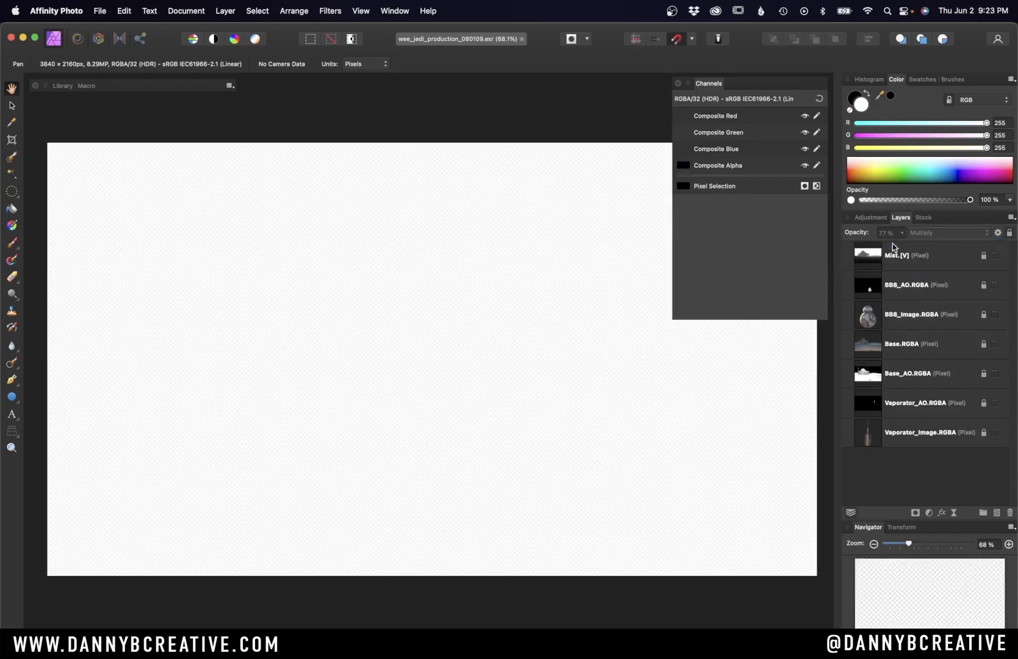
pyautogui.moveTo(898, 345); pyautogui.dragTo(903, 438)
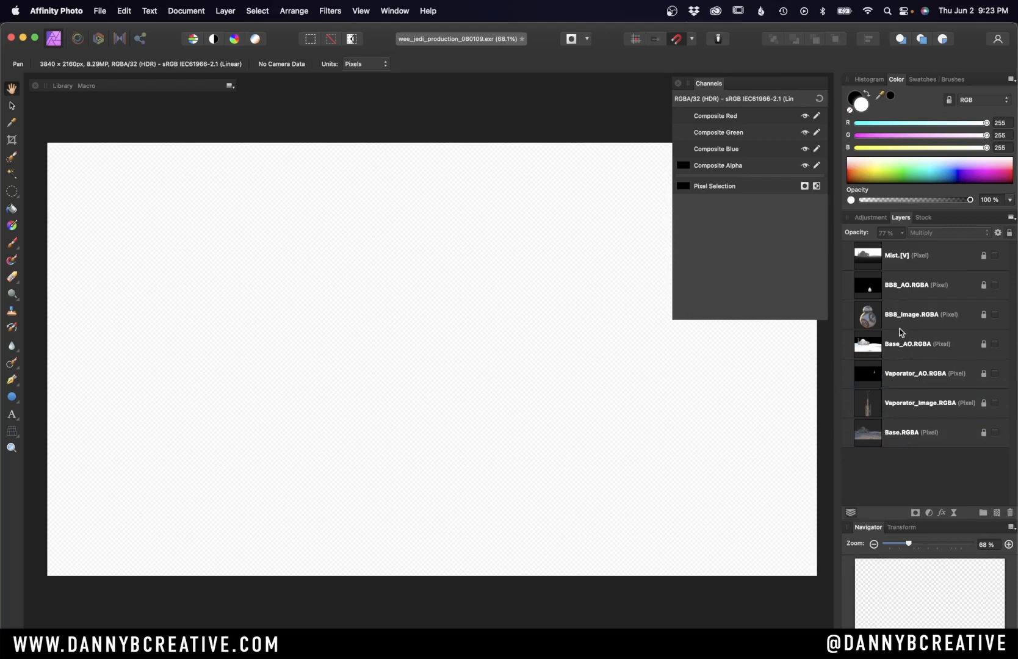
pyautogui.moveTo(904, 344); pyautogui.dragTo(893, 408)
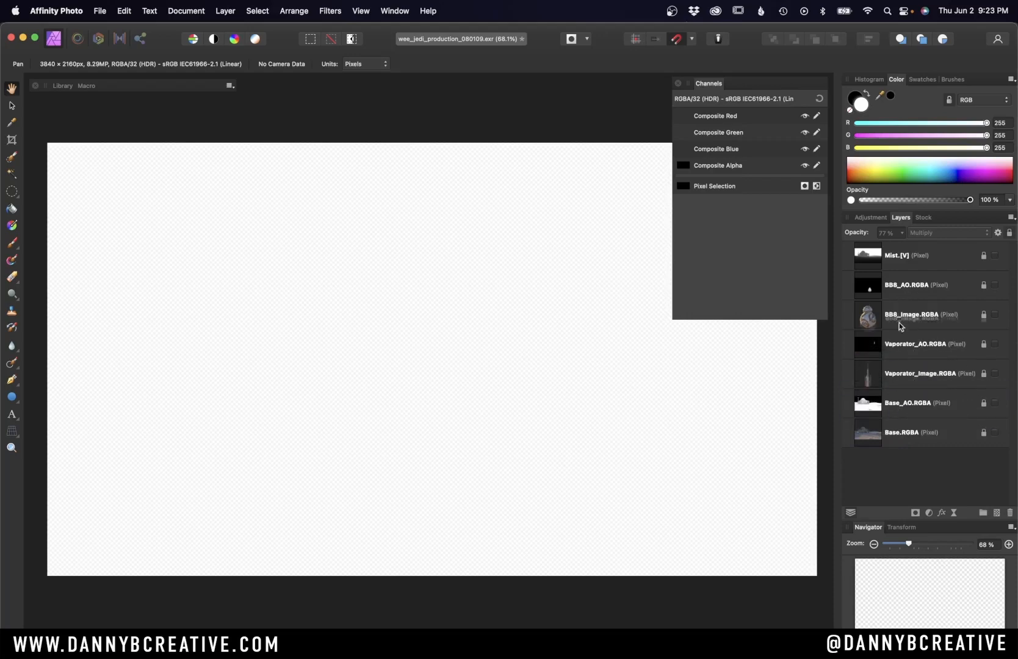
pyautogui.moveTo(899, 323); pyautogui.dragTo(879, 384)
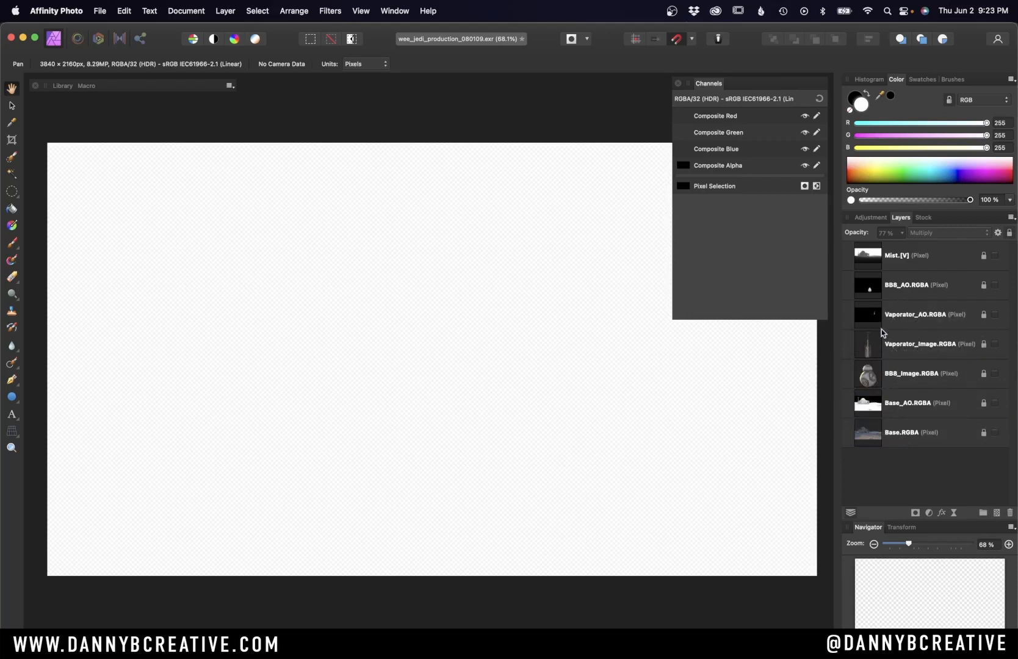
pyautogui.moveTo(892, 313); pyautogui.dragTo(883, 358)
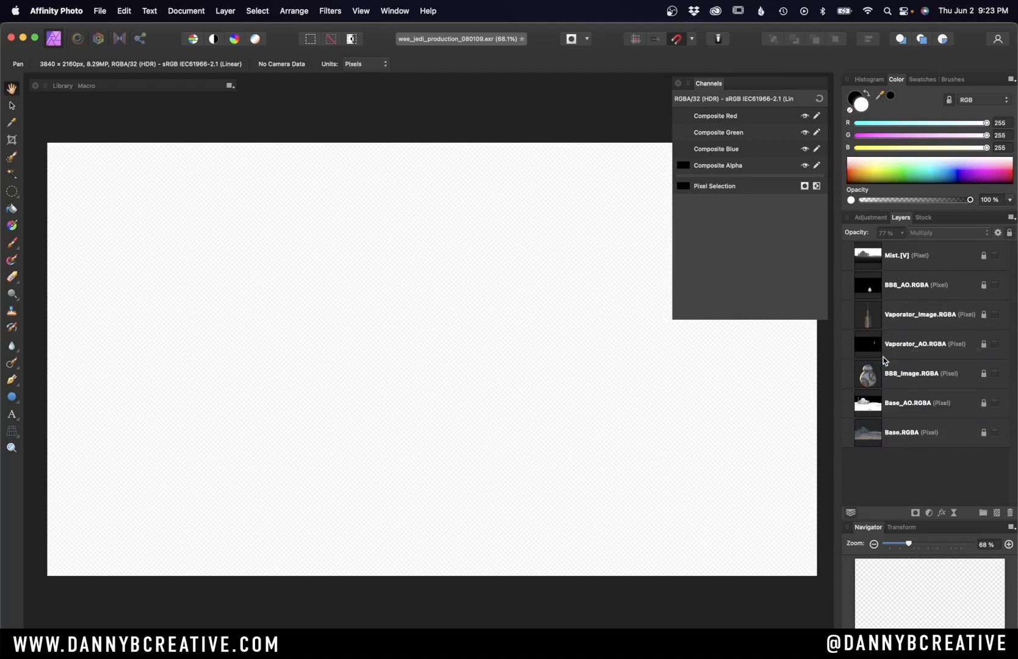
pyautogui.moveTo(908, 288)
pyautogui.mouseDown()
pyautogui.moveTo(895, 335)
pyautogui.moveTo(908, 319)
pyautogui.moveTo(902, 276)
pyautogui.mouseUp()
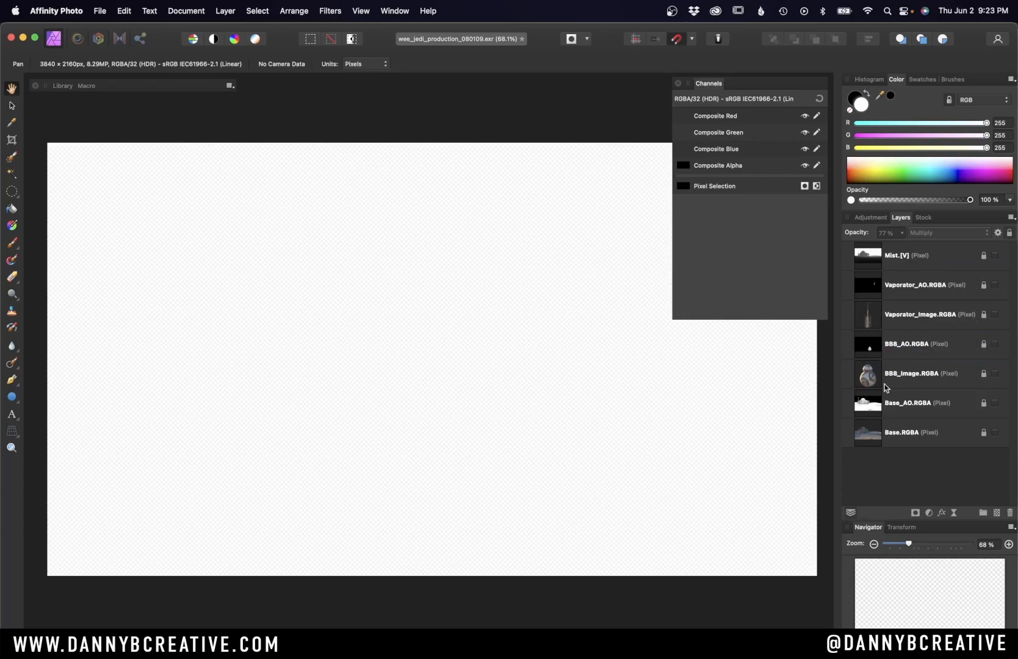
# Make the layers visible one by one, from Base.RGBA up through Mist.[V]
pyautogui.click(995, 433)
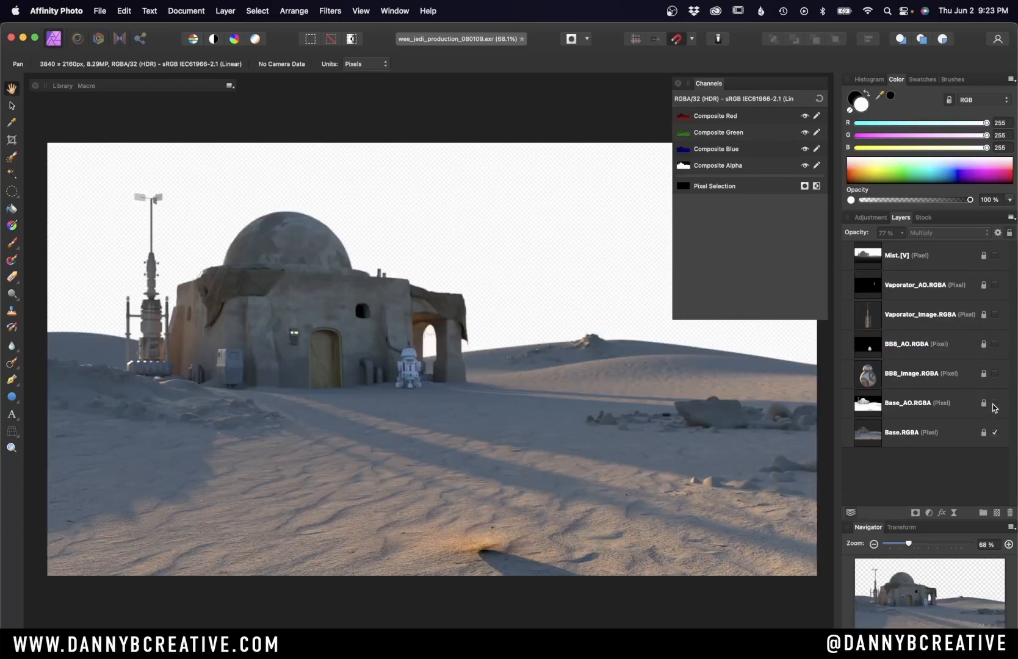
pyautogui.click(995, 404)
pyautogui.click(995, 373)
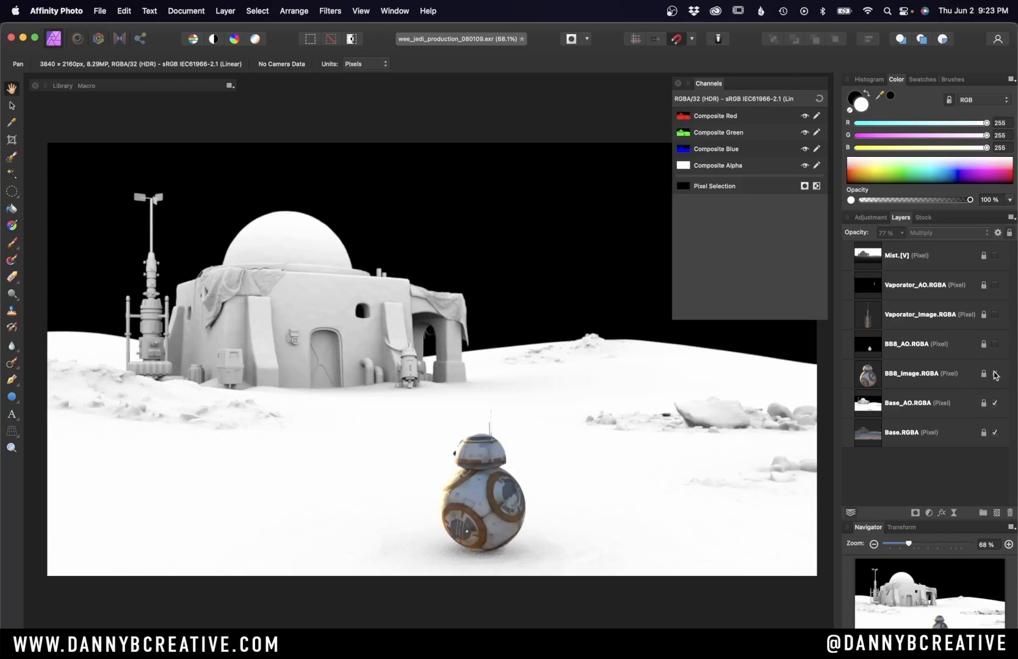
pyautogui.click(994, 344)
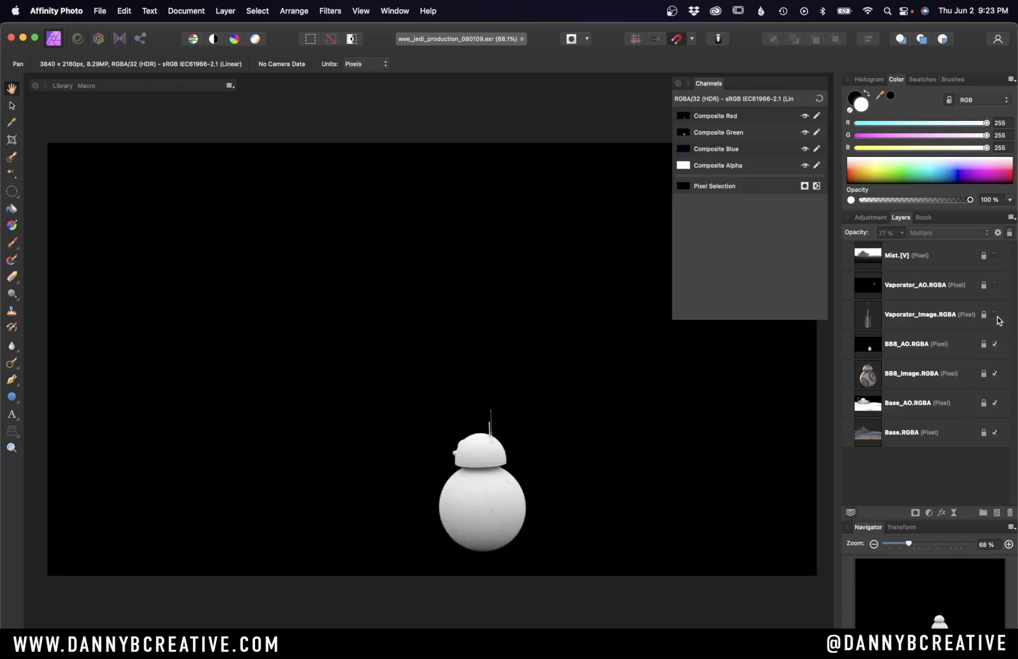
pyautogui.click(996, 315)
pyautogui.click(995, 285)
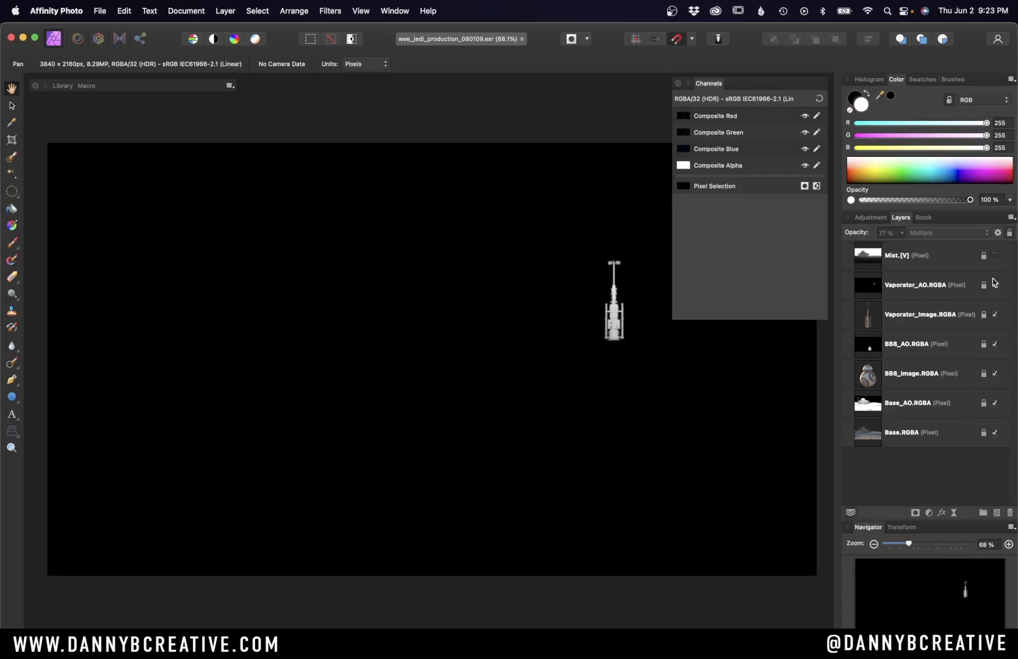
pyautogui.click(994, 256)
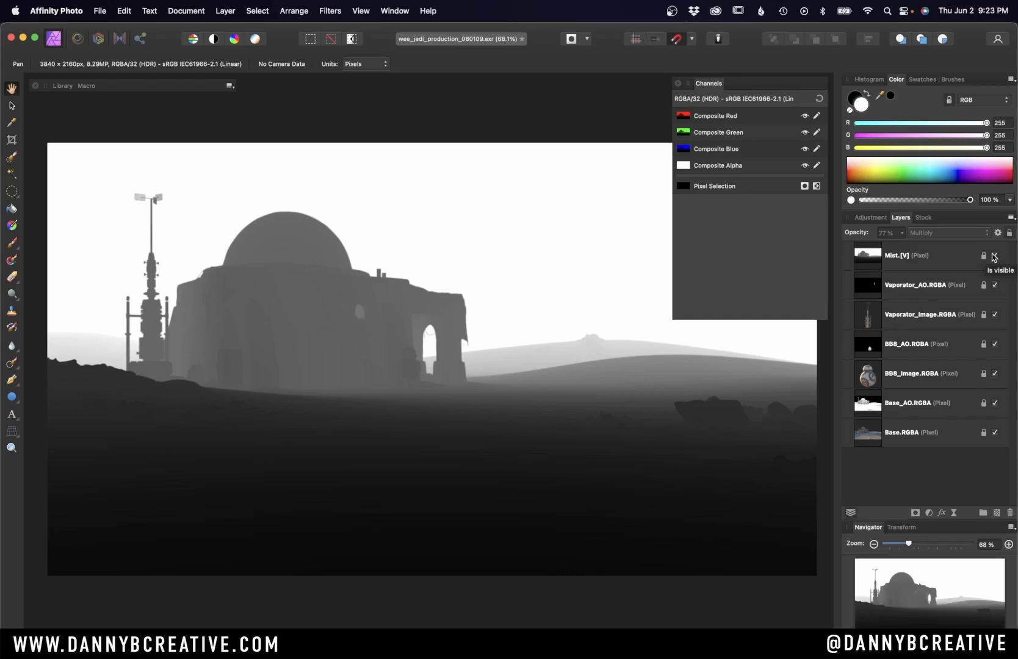
# Hide every layer from Mist.[V] down to Base_AO.RGBA, leaving only Base.RGBA visible
pyautogui.click(995, 256)
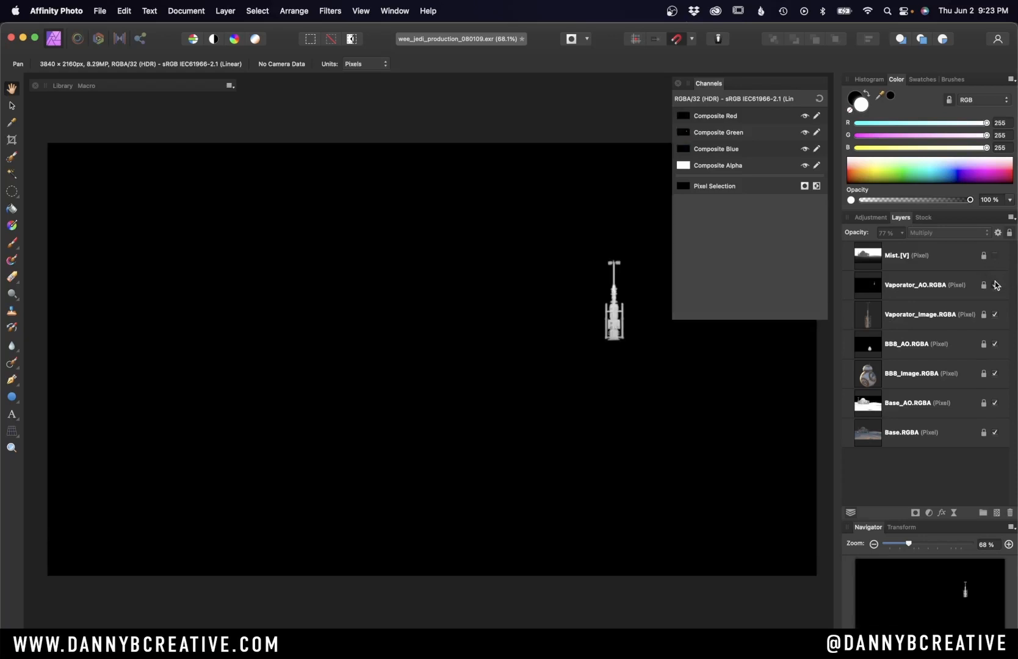
pyautogui.click(995, 285)
pyautogui.click(995, 314)
pyautogui.click(995, 344)
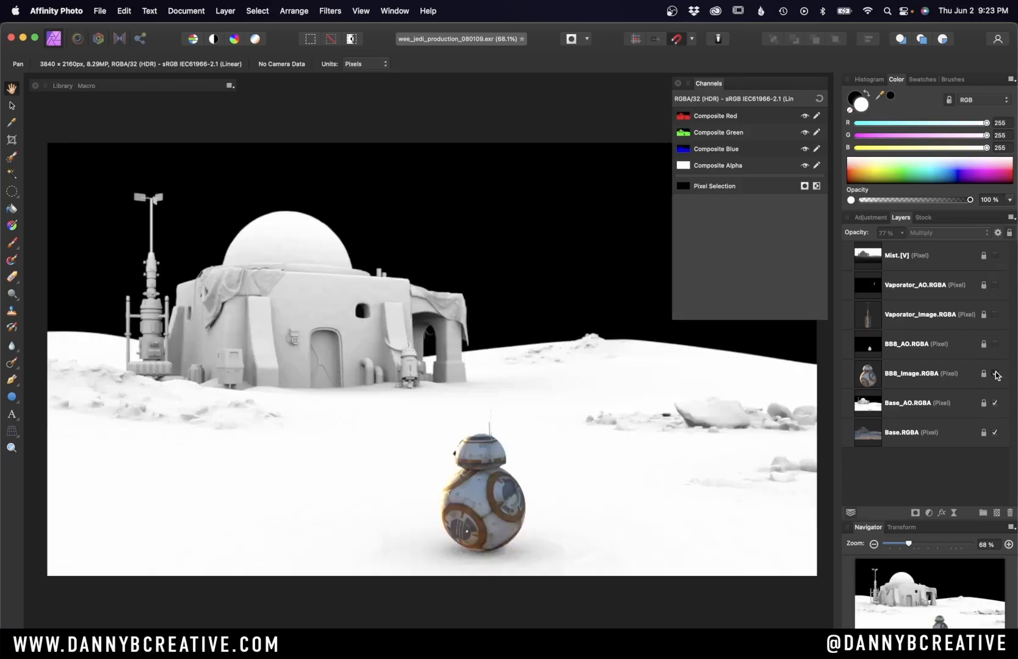
pyautogui.click(995, 374)
pyautogui.click(995, 403)
pyautogui.moveTo(527, 423); pyautogui.dragTo(579, 404)
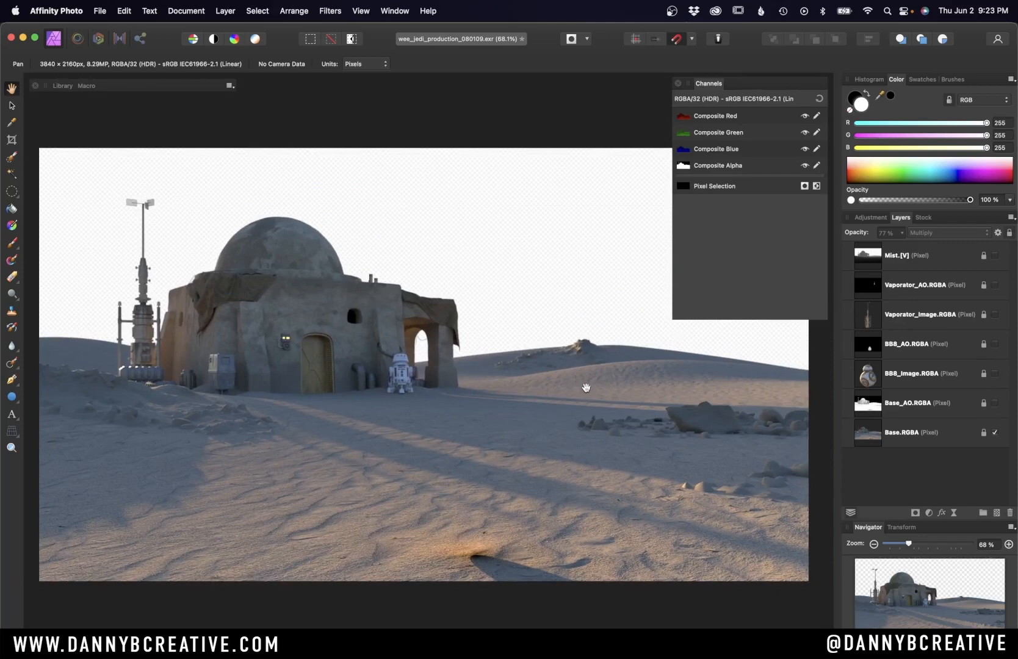
pyautogui.moveTo(578, 384); pyautogui.dragTo(581, 387)
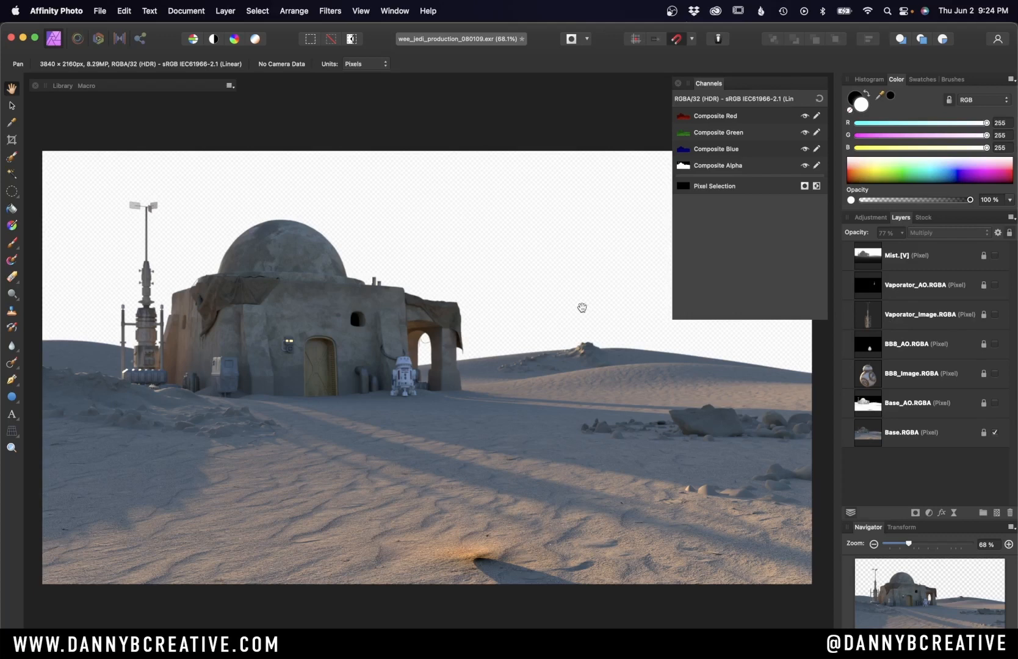
# Select the Base_AO.RGBA layer and examine its blend mode options and the available layer commands
pyautogui.click(949, 401)
pyautogui.click(933, 233)
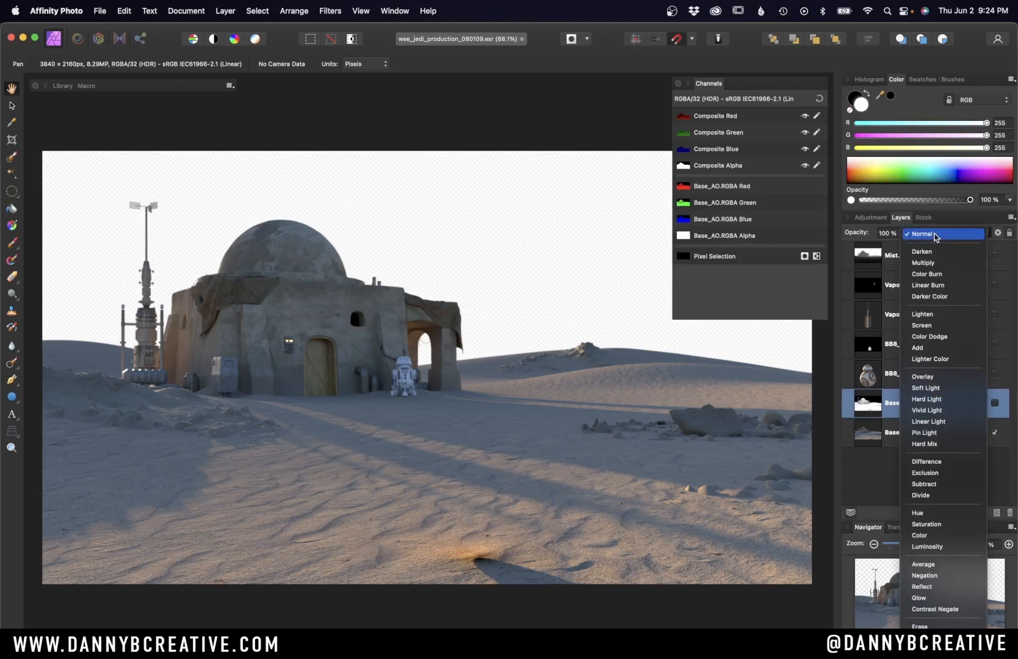
pyautogui.click(246, 7)
pyautogui.click(234, 8)
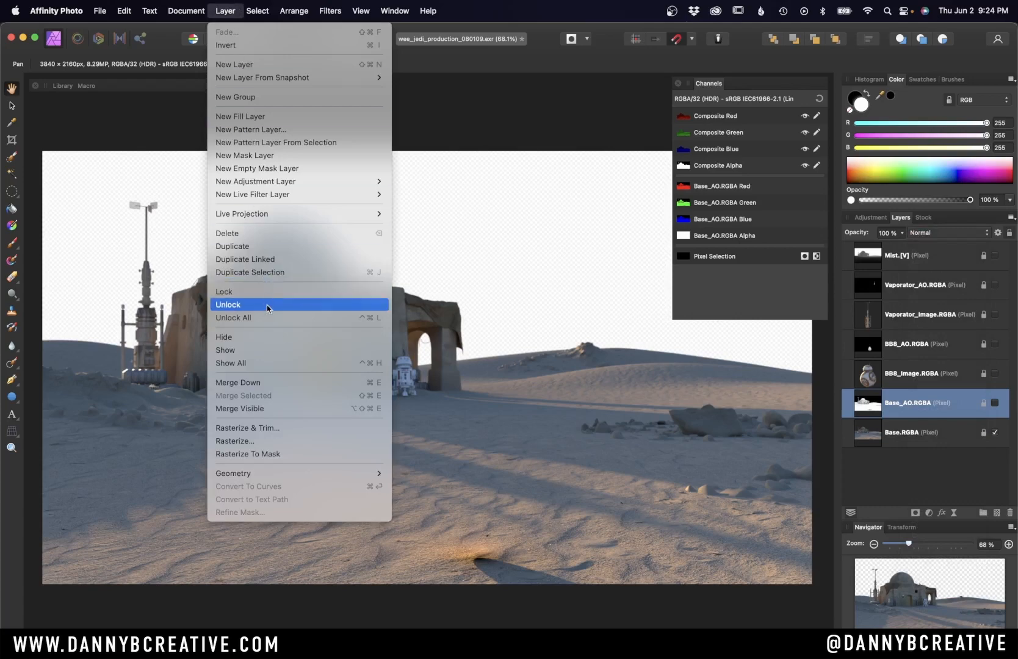
pyautogui.click(273, 4)
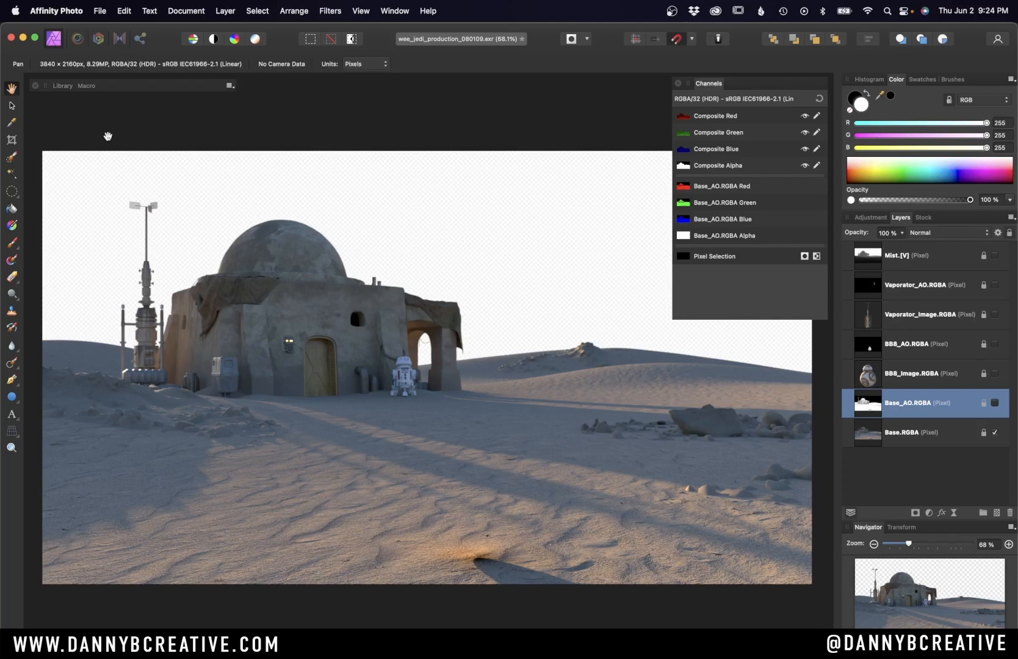
pyautogui.click(947, 233)
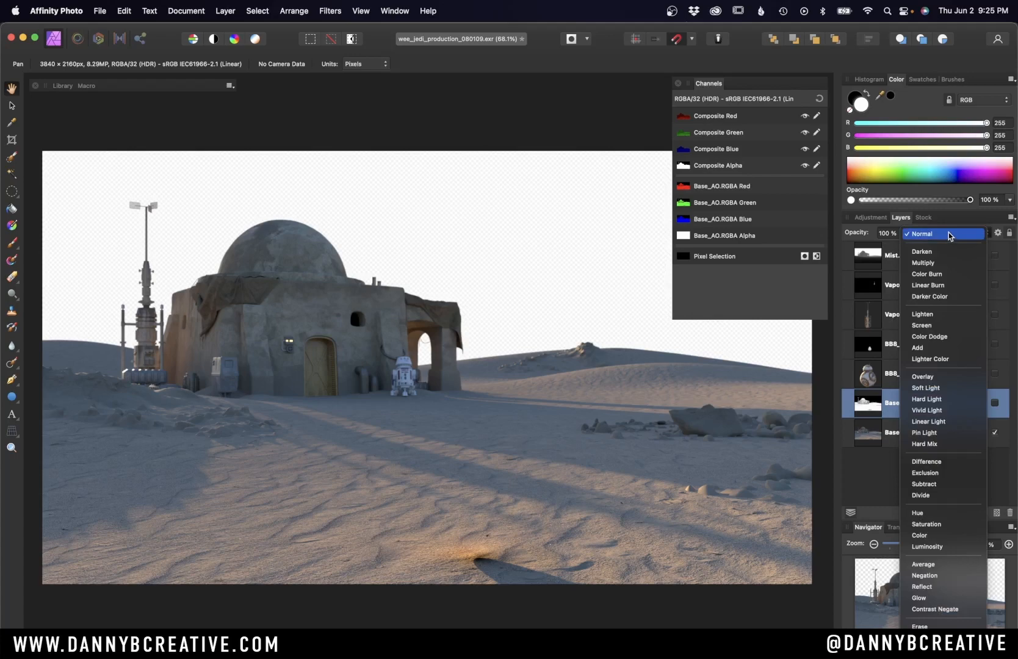
pyautogui.click(949, 235)
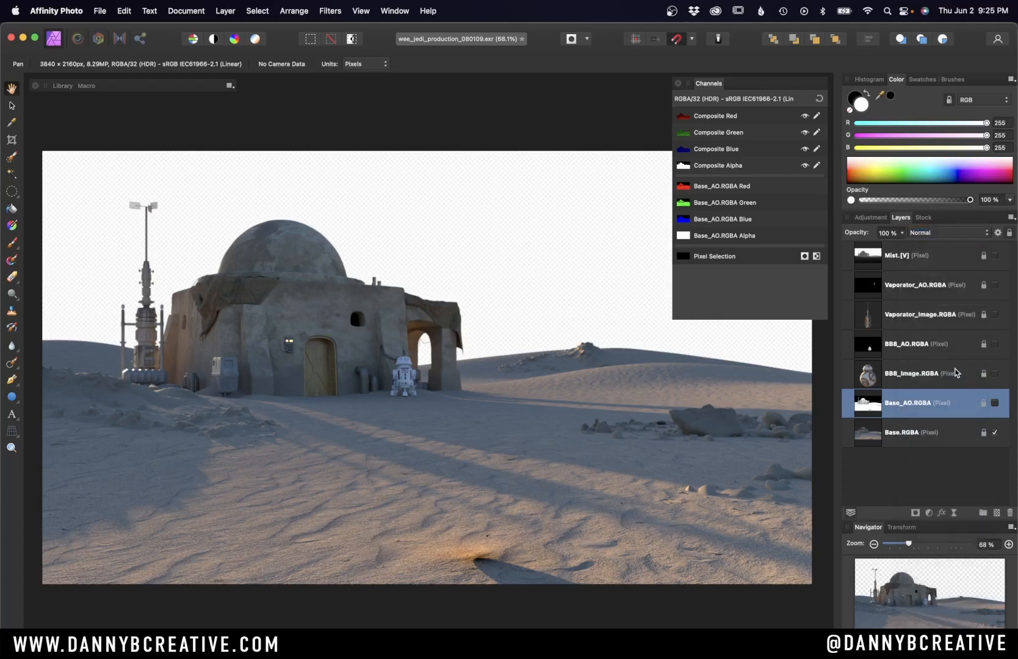
# Show the Base_AO.RGBA layer and mask it with a selection loaded from the Base.RGBA layer's opaque pixels
pyautogui.click(995, 403)
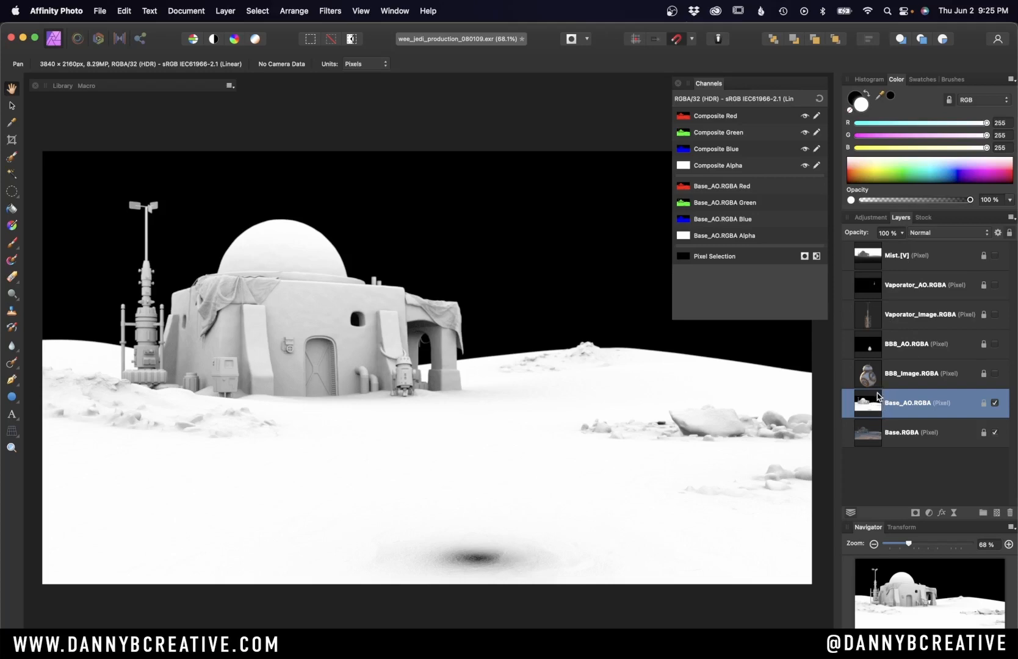
pyautogui.keyDown('super'); pyautogui.click(871, 433); pyautogui.keyUp('super')
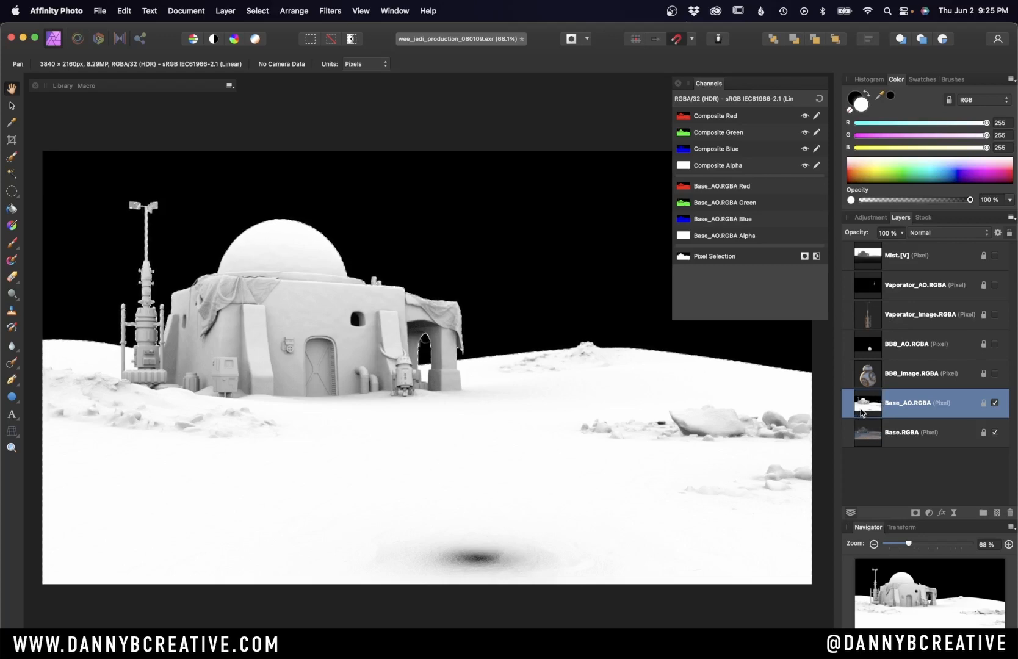
pyautogui.click(914, 512)
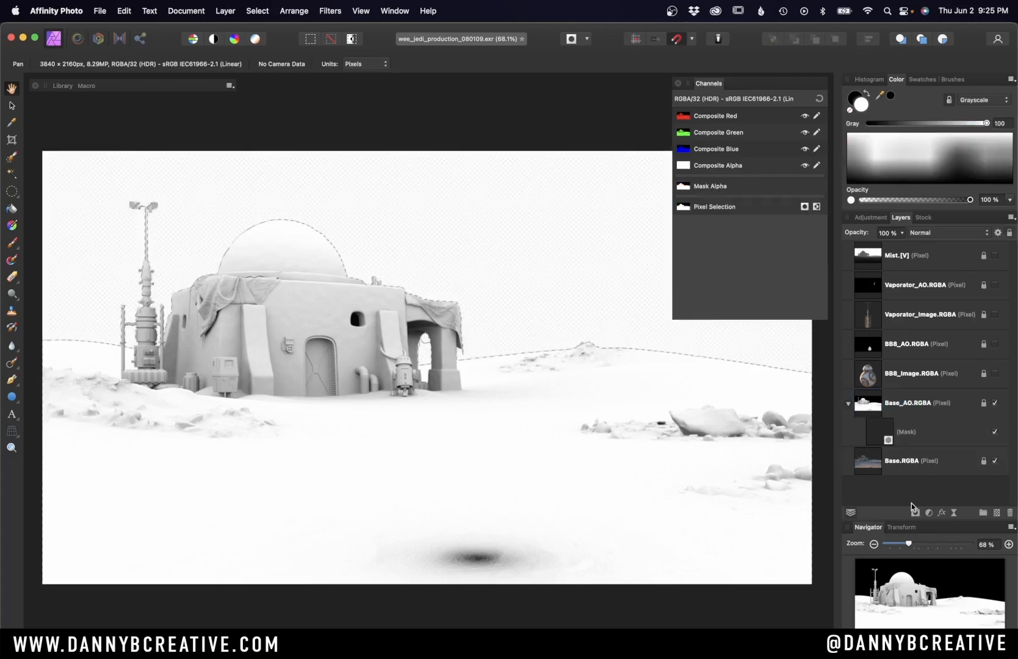
# Undo the current mask and mask the Base_AO.RGBA layer again with a selection loaded from the Base.RGBA layer
pyautogui.press('super+z')
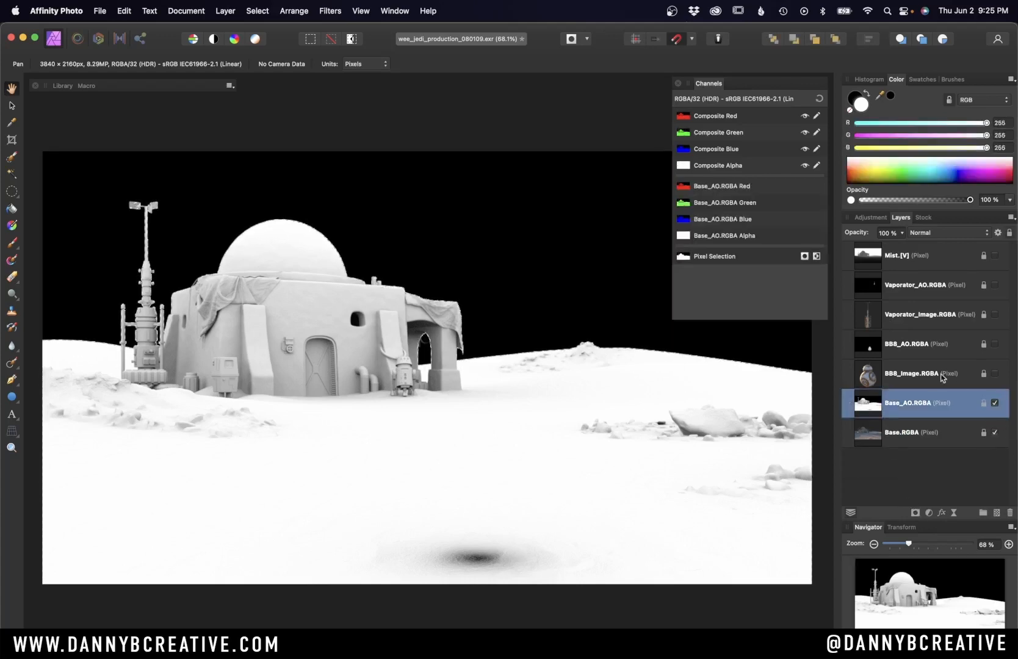
pyautogui.keyDown('alt'); pyautogui.click(870, 433); pyautogui.keyUp('alt')
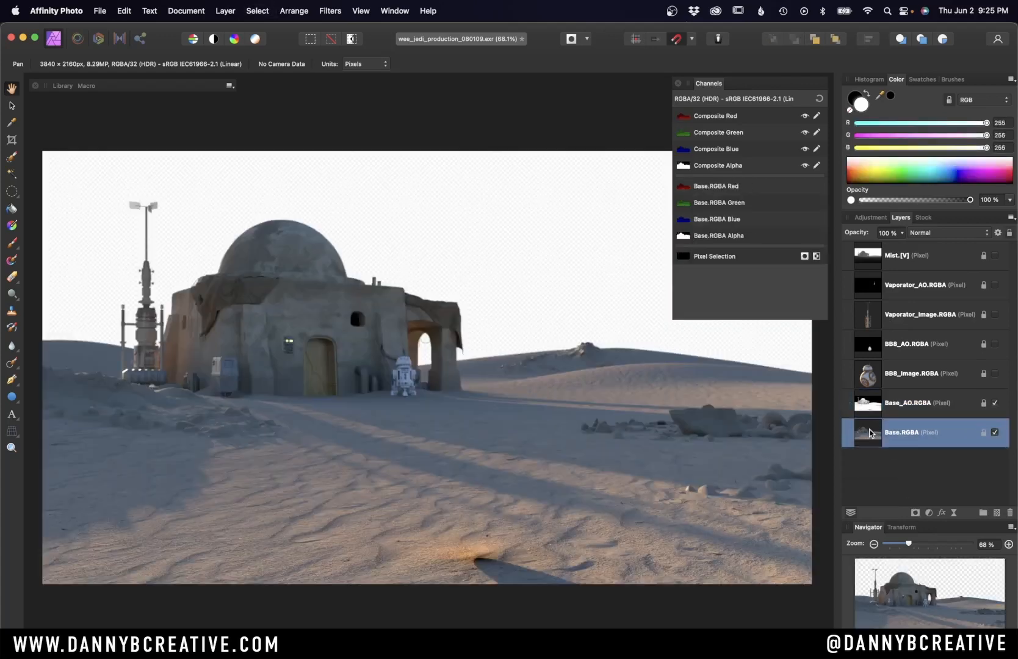
pyautogui.keyDown('alt'); pyautogui.click(868, 410); pyautogui.keyUp('alt')
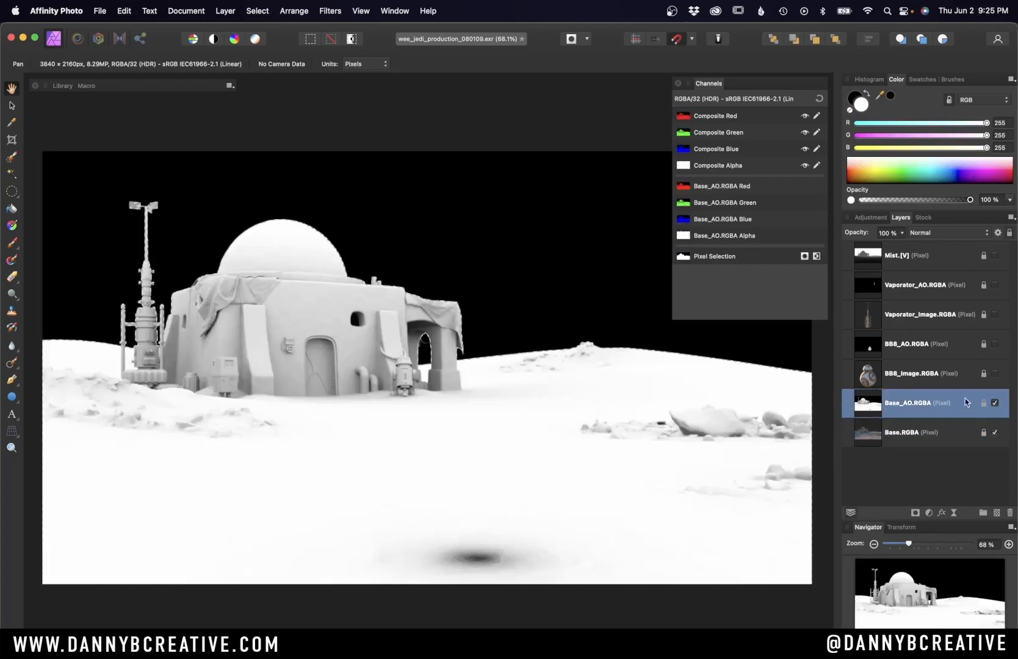
pyautogui.click(915, 513)
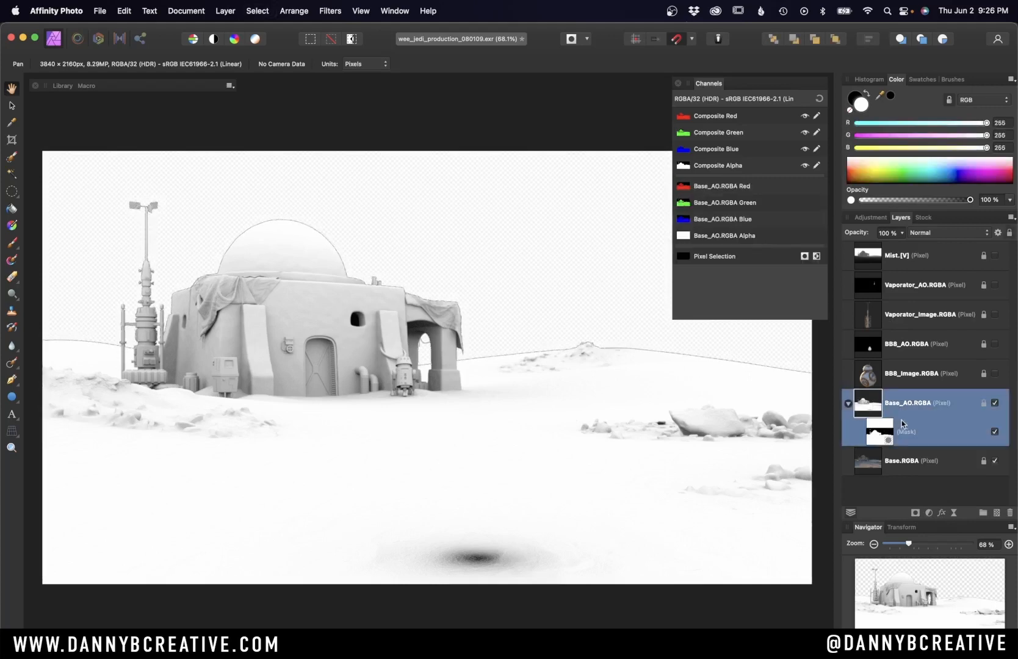
# Set the masked Base_AO.RGBA layer's blend mode to Multiply and collapse its nested mask
pyautogui.click(877, 410)
pyautogui.click(931, 234)
pyautogui.click(933, 272)
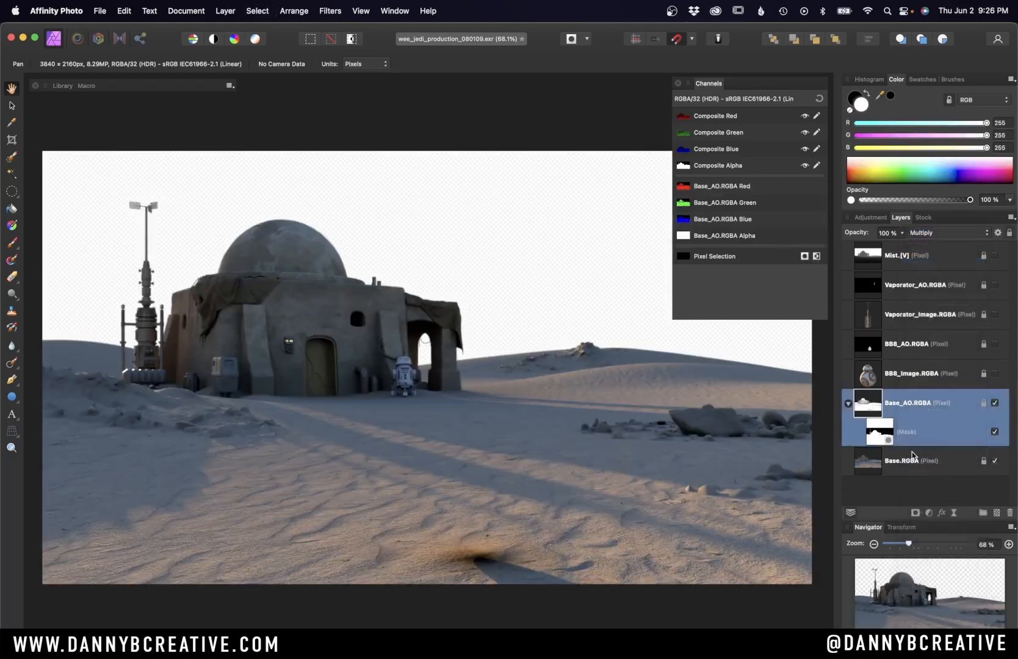
pyautogui.click(848, 405)
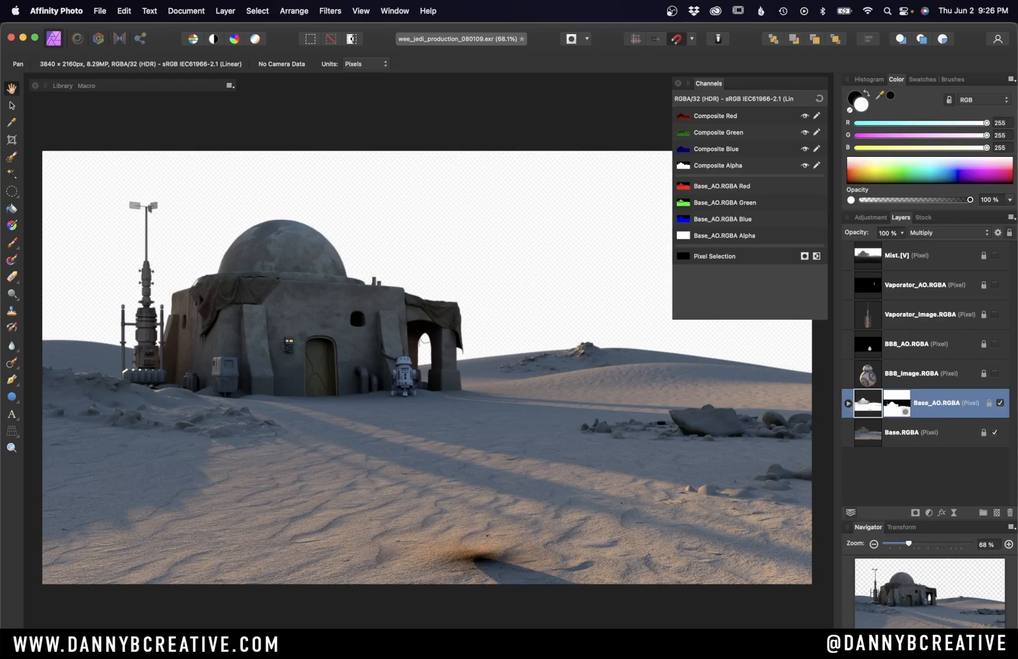
# Toggle the Base_AO.RGBA layer's visibility repeatedly to compare the image with and without ambient occlusion
pyautogui.click(999, 403)
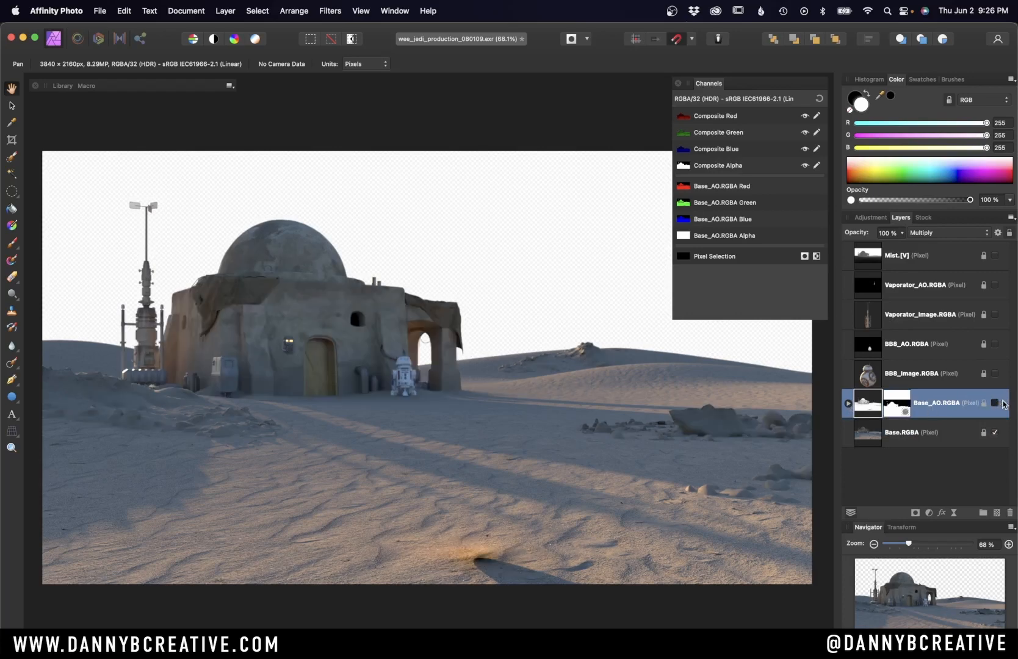
pyautogui.click(999, 403)
pyautogui.click(1000, 402)
pyautogui.click(1000, 403)
pyautogui.click(999, 403)
pyautogui.click(999, 402)
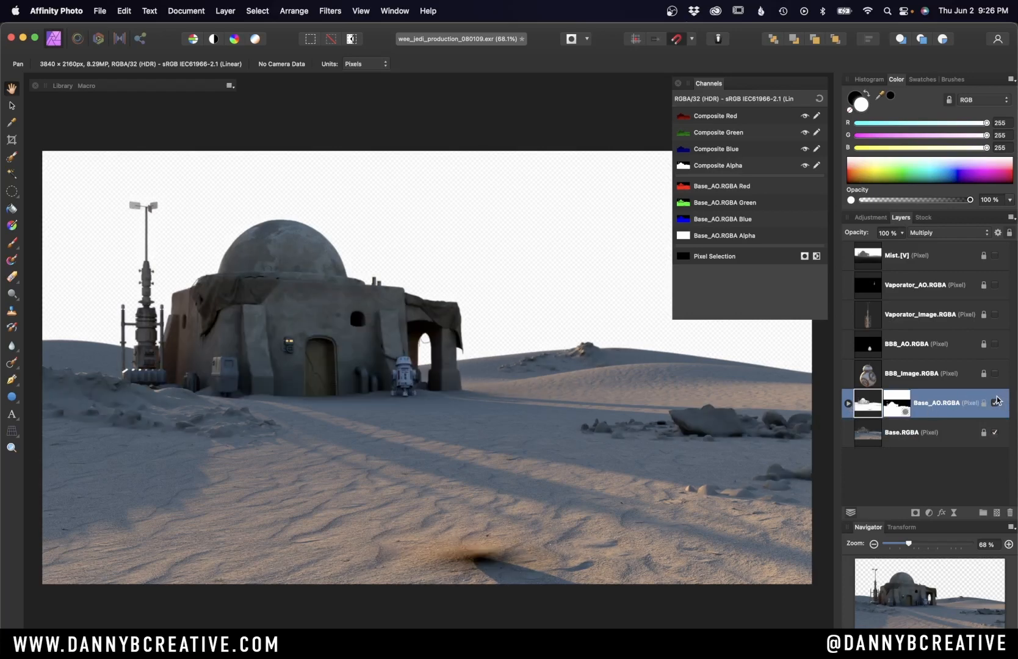
# Undo the Multiply blend mode and the mask on the Base_AO.RGBA layer
pyautogui.press('super+z')
pyautogui.press('super+z')
pyautogui.press('super+z')
pyautogui.press('super+z')
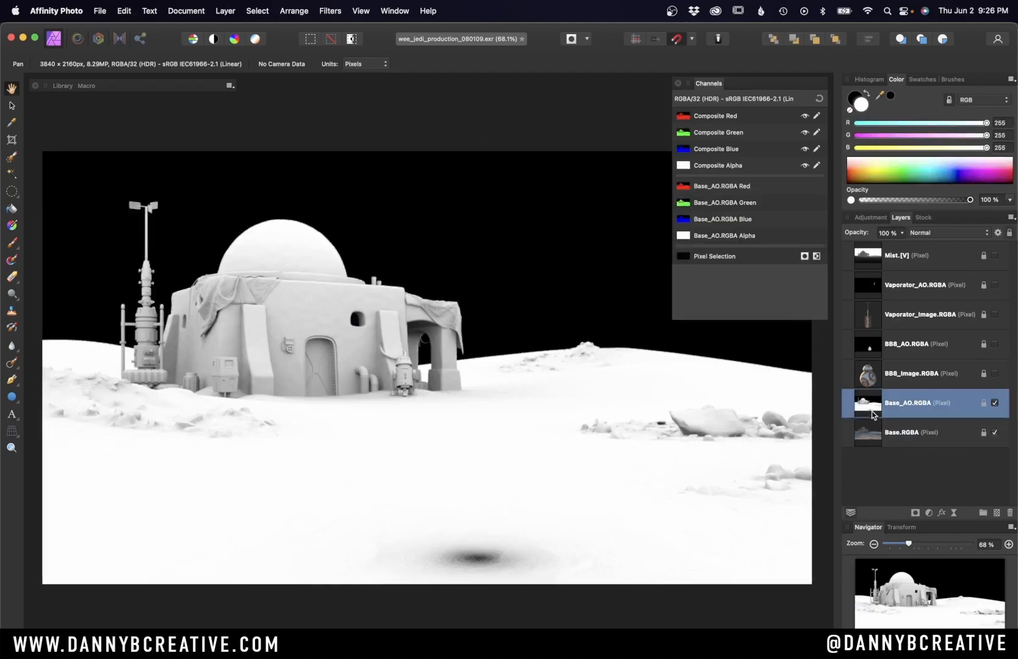
# Set Base_AO.RGBA's blend mode to Multiply and mask it with a mask layer created from Base.RGBA's alpha channel
pyautogui.click(934, 233)
pyautogui.click(931, 263)
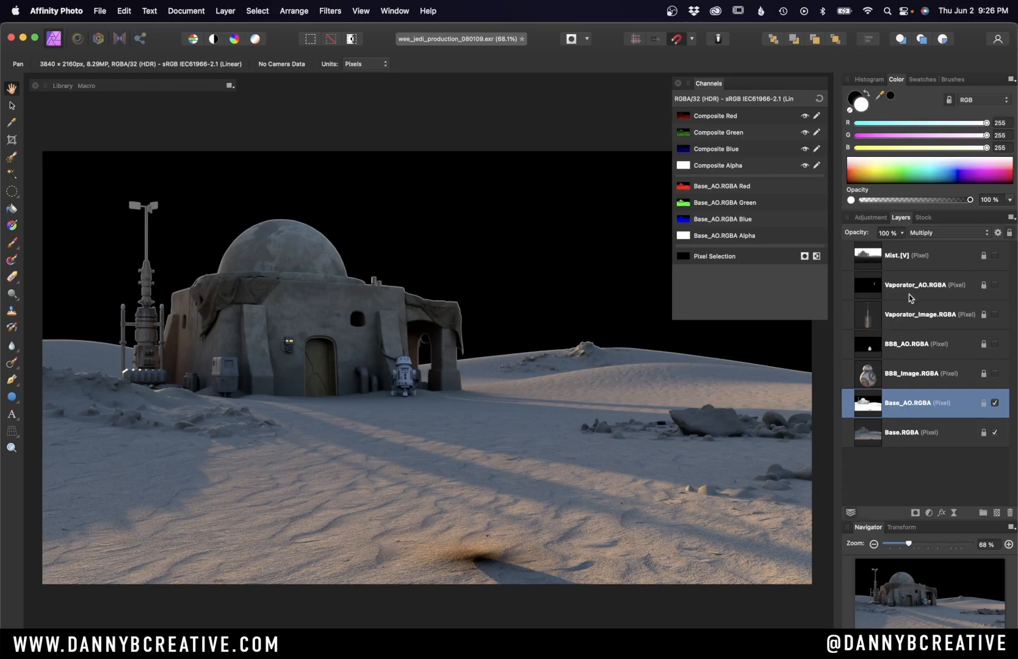
pyautogui.click(875, 430)
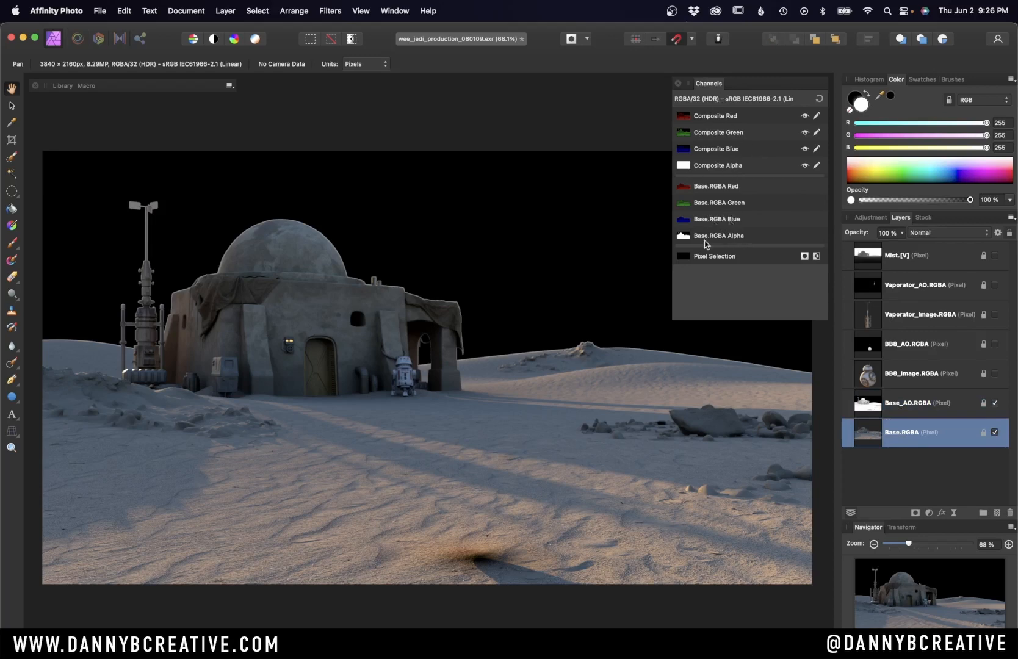
pyautogui.rightClick(742, 239)
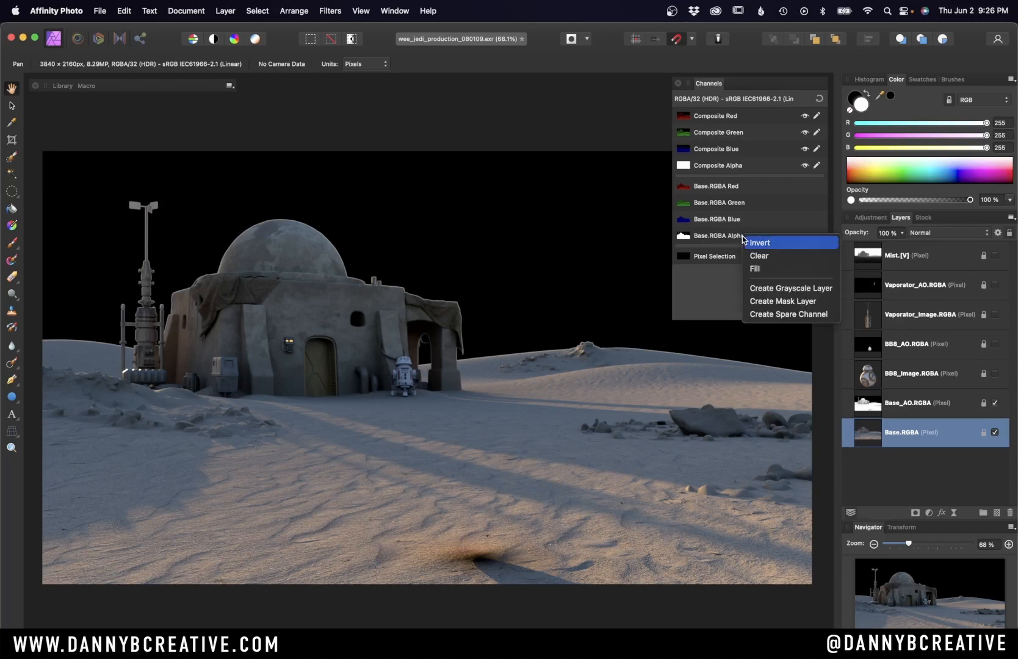
pyautogui.click(770, 300)
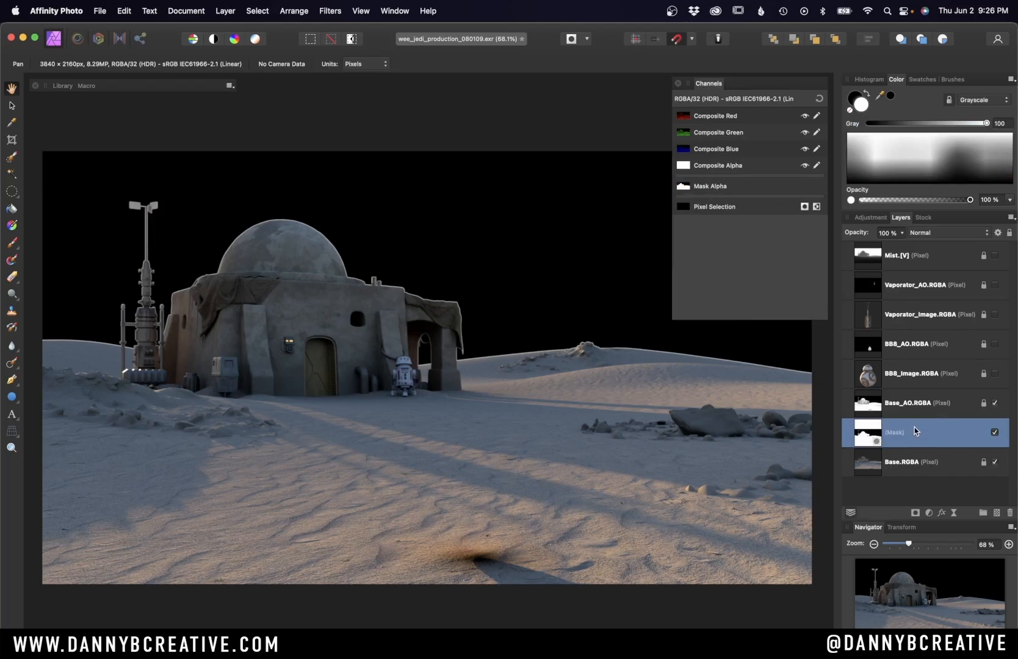
pyautogui.moveTo(915, 427); pyautogui.dragTo(868, 404)
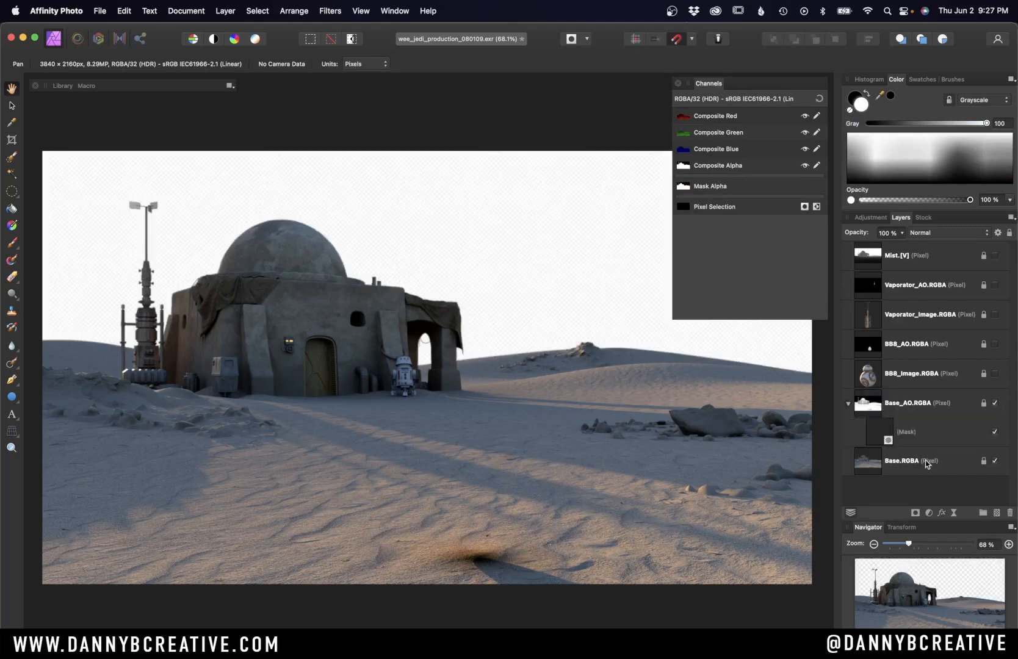
pyautogui.click(848, 404)
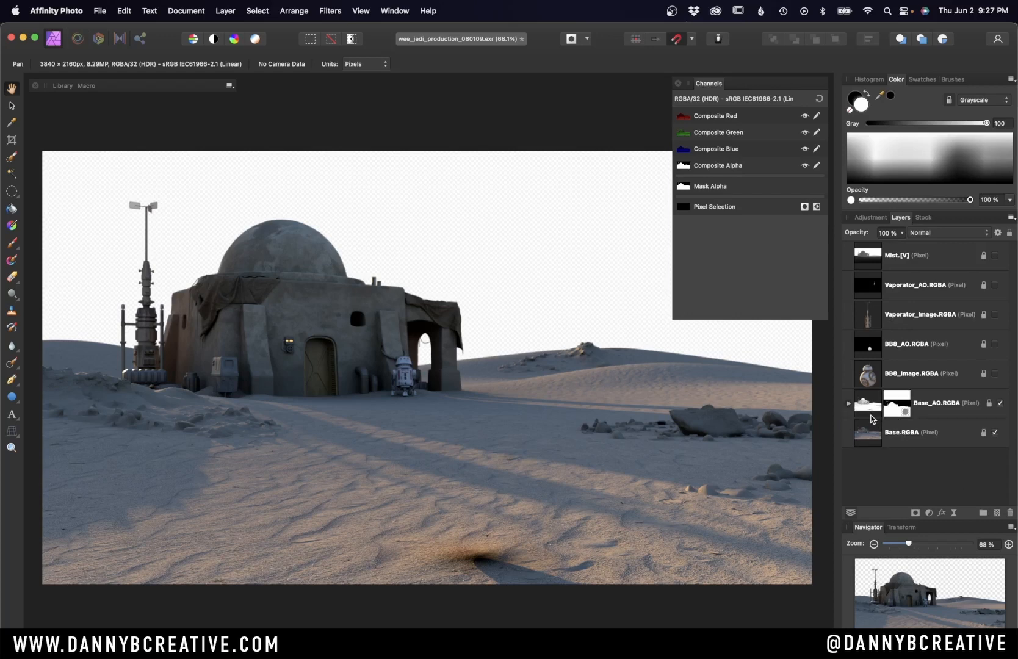
# Show the BB8_Image.RGBA and BB8_AO.RGBA layers and set BB8_AO.RGBA's blend mode to Multiply
pyautogui.click(995, 372)
pyautogui.click(995, 373)
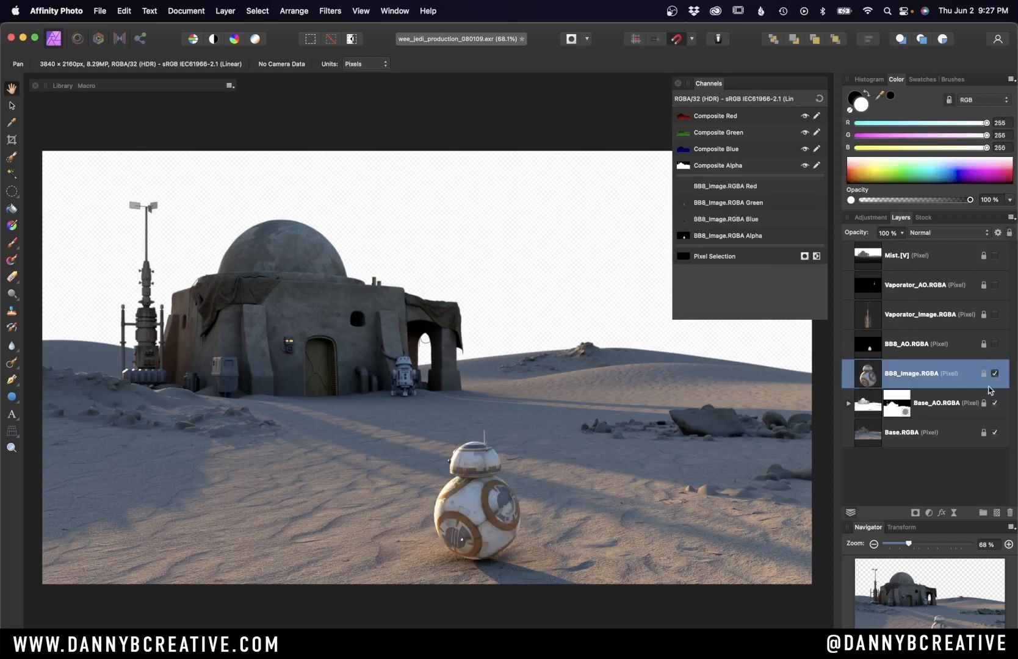
pyautogui.click(896, 337)
pyautogui.click(995, 344)
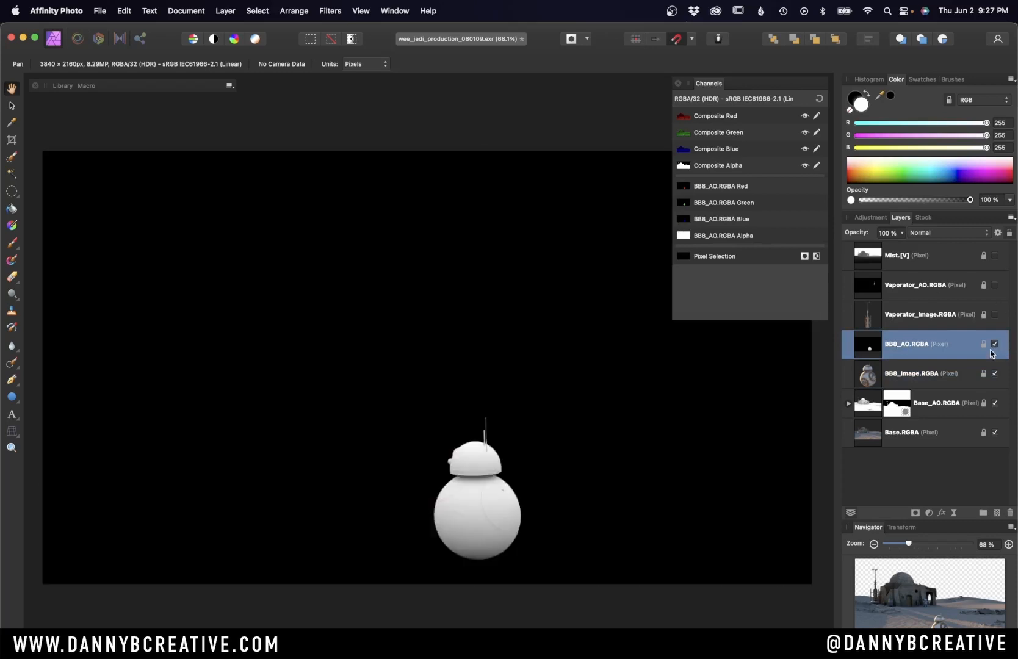
pyautogui.click(924, 237)
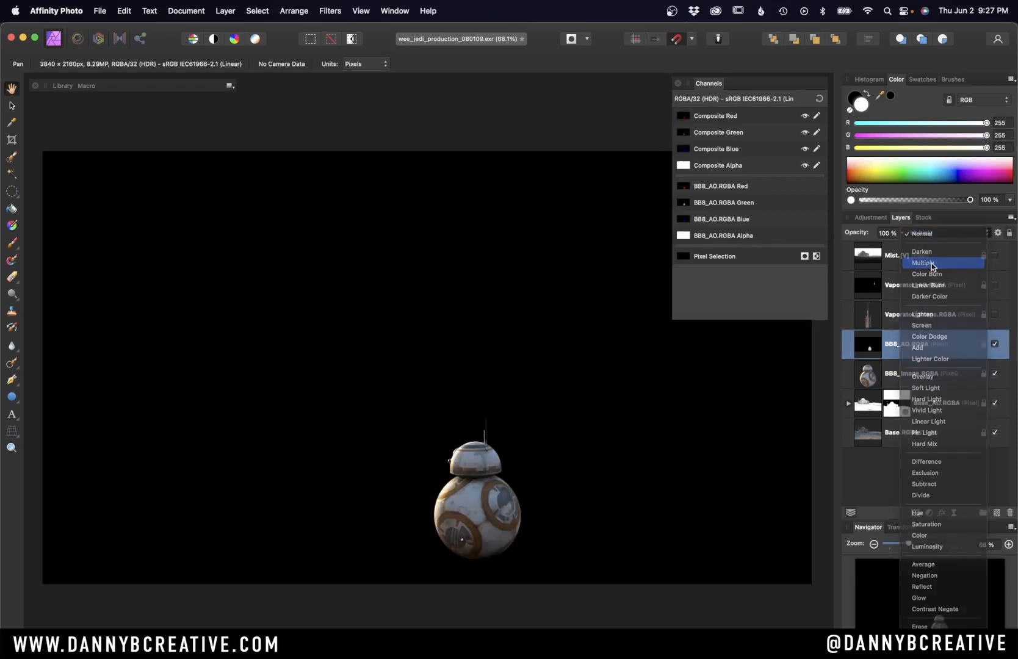
pyautogui.click(931, 263)
# Mask BB8_AO.RGBA with a mask layer created from BB8_Image.RGBA's alpha channel and set its opacity to 84%
pyautogui.click(875, 369)
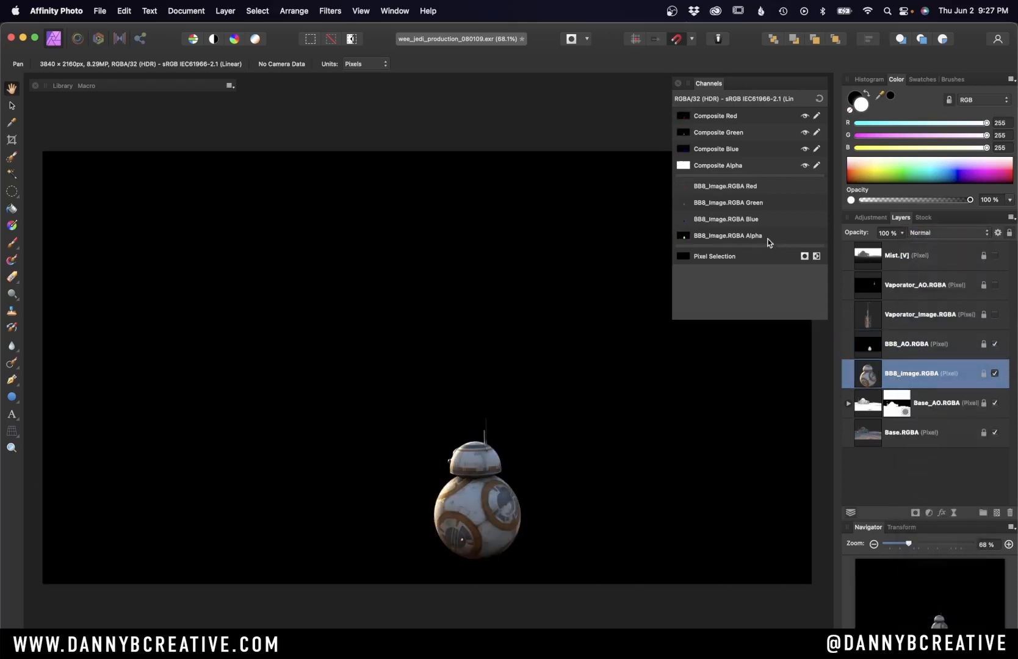
pyautogui.rightClick(769, 242)
pyautogui.click(797, 301)
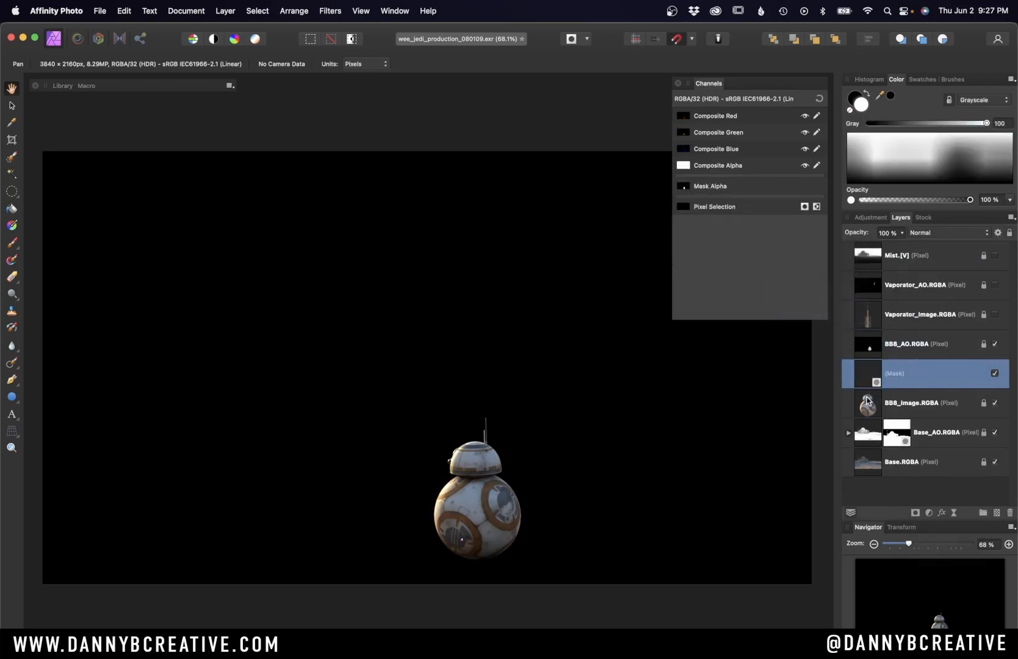
pyautogui.moveTo(869, 384); pyautogui.dragTo(883, 351)
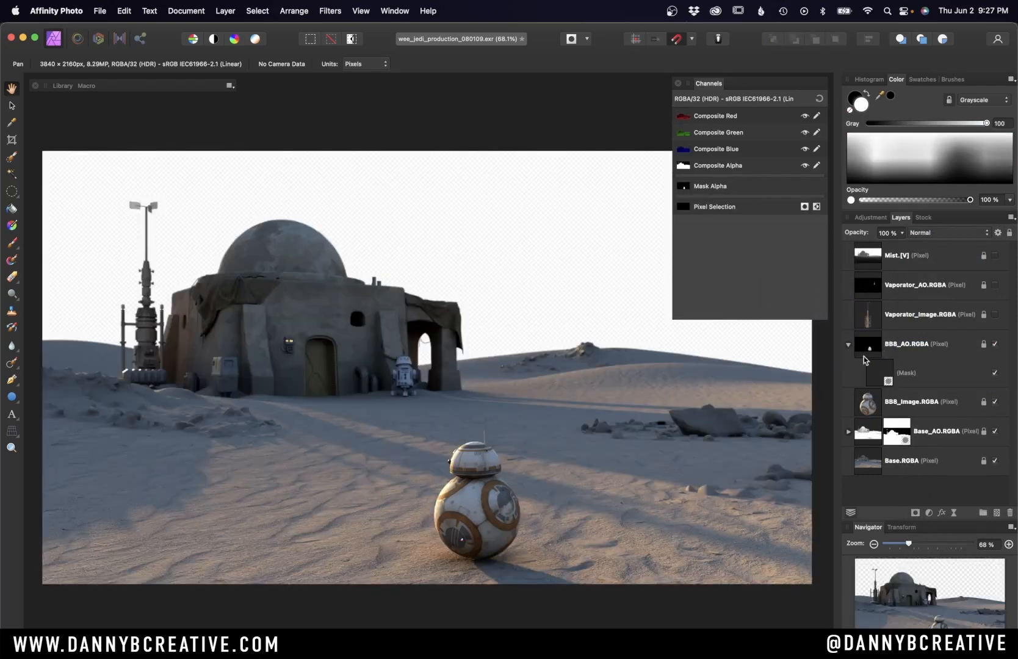
pyautogui.click(849, 345)
pyautogui.click(921, 349)
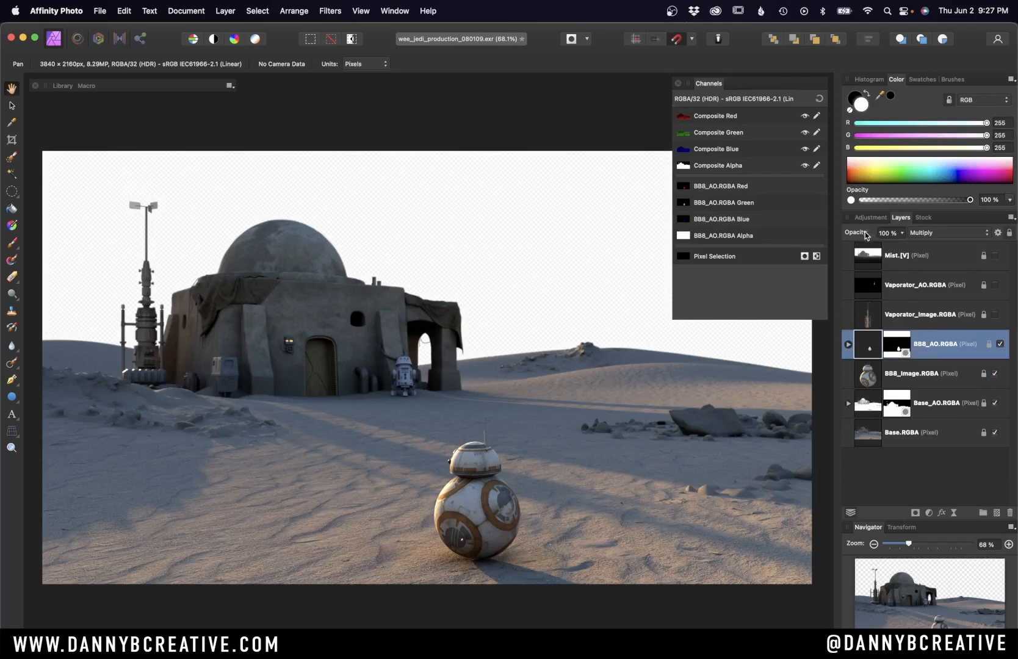
pyautogui.moveTo(866, 235); pyautogui.dragTo(852, 236)
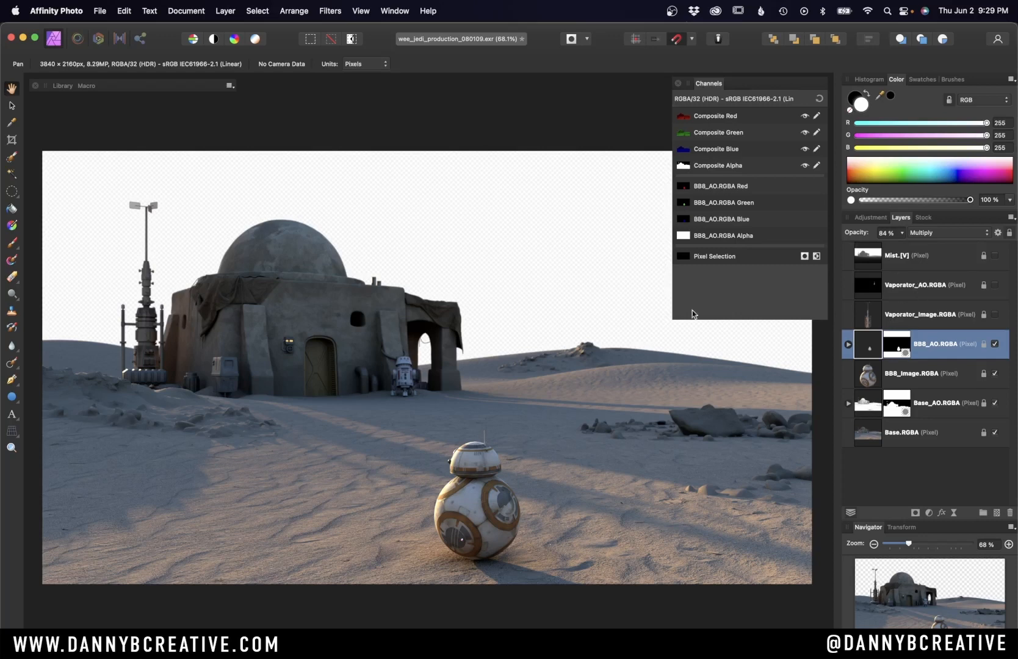
# Convert the document's color format to RGB/16 with the Adobe RGB (1998) profile
pyautogui.click(181, 10)
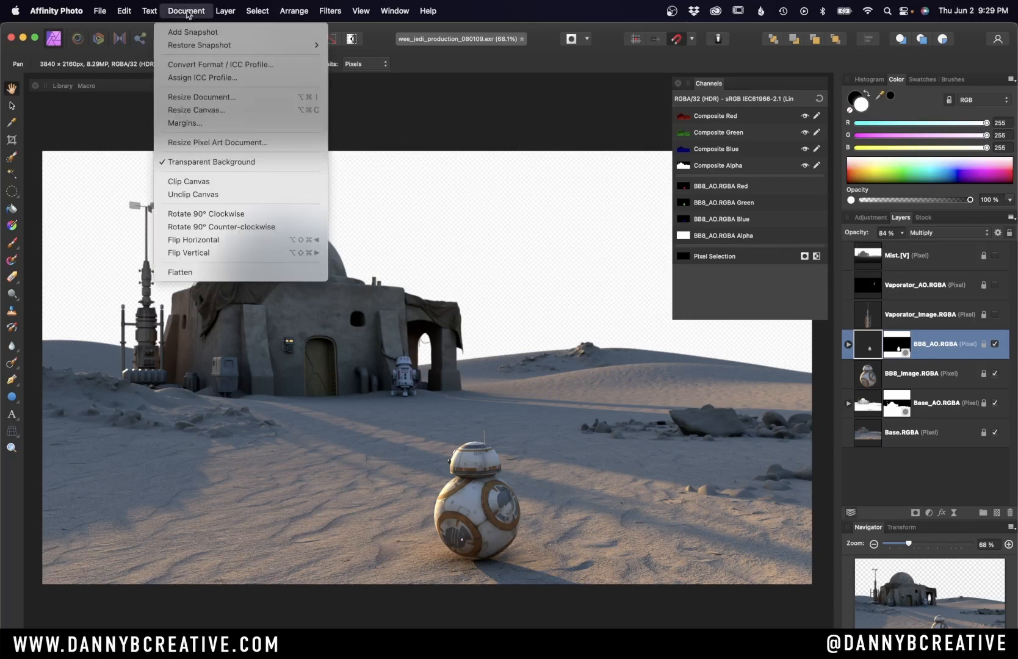
pyautogui.click(207, 65)
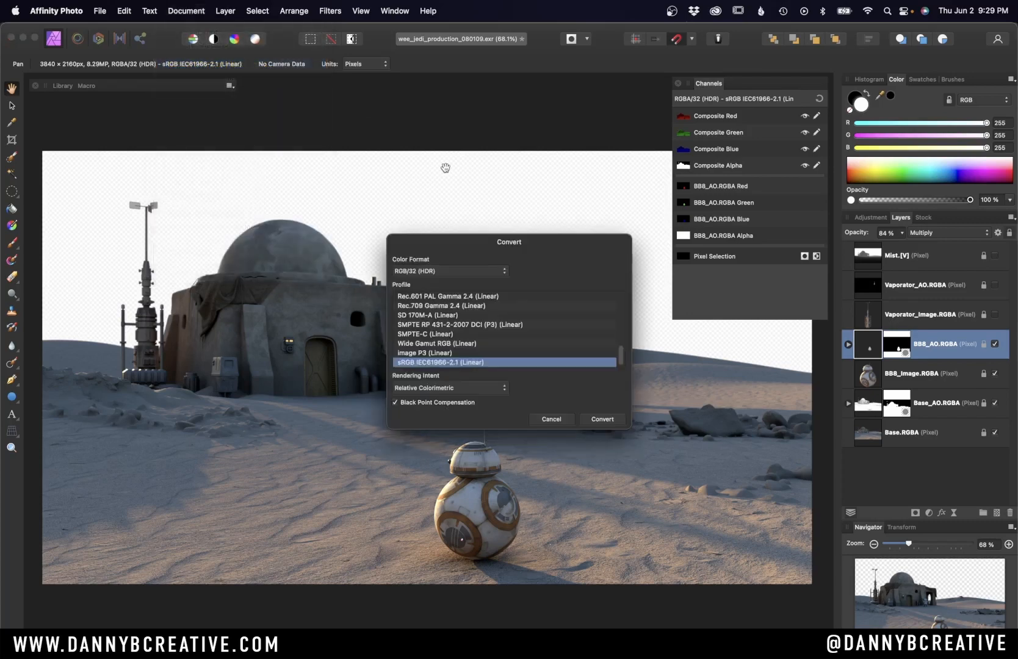
pyautogui.click(441, 274)
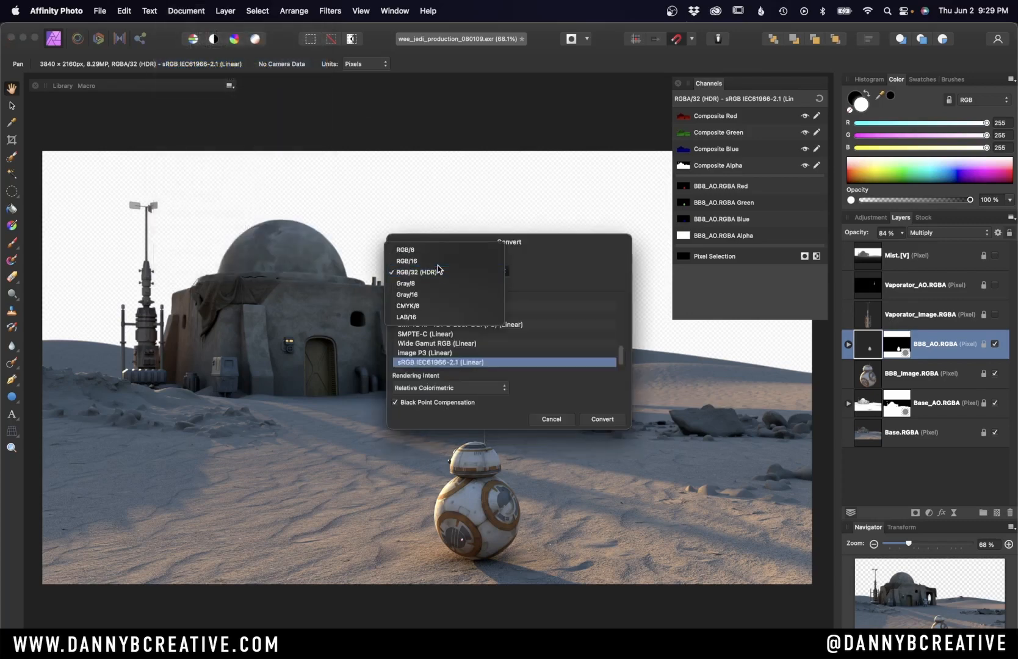
pyautogui.click(407, 261)
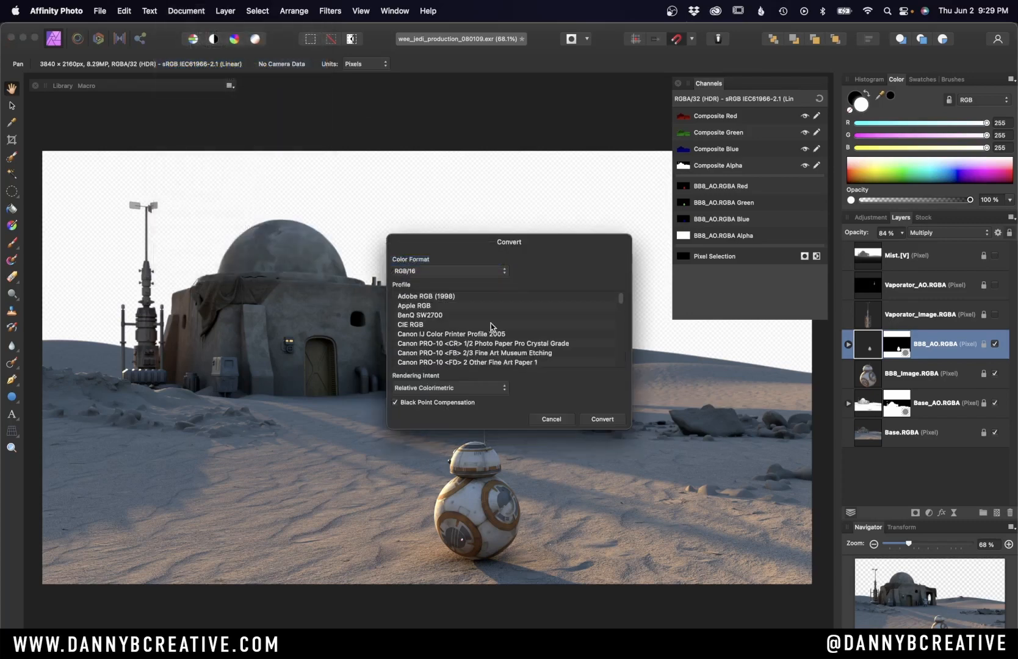
pyautogui.click(426, 297)
pyautogui.click(598, 419)
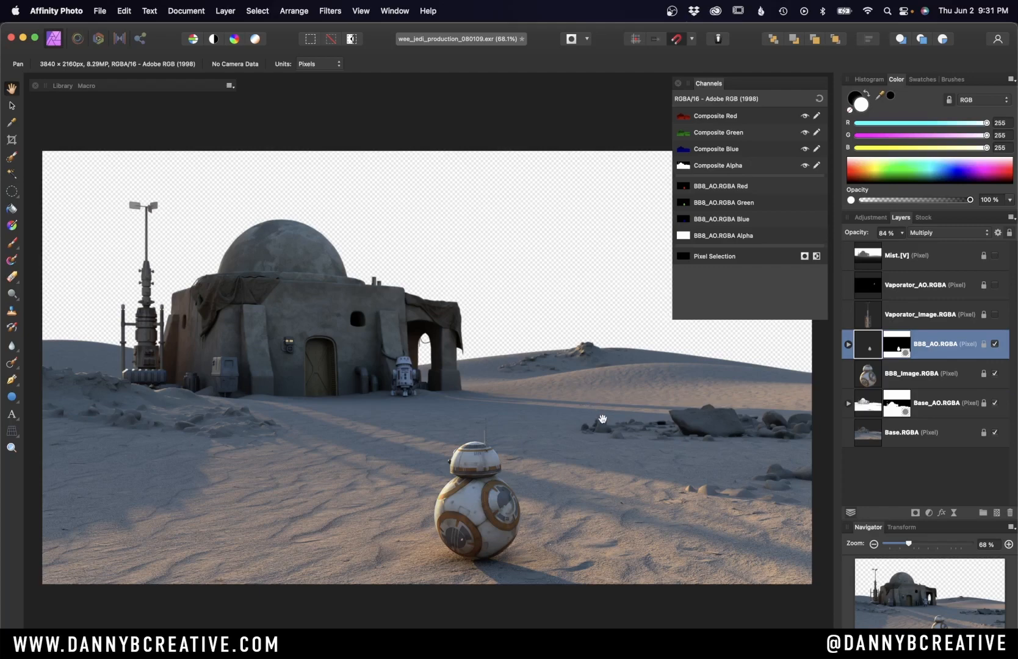
pyautogui.moveTo(612, 428); pyautogui.dragTo(614, 412)
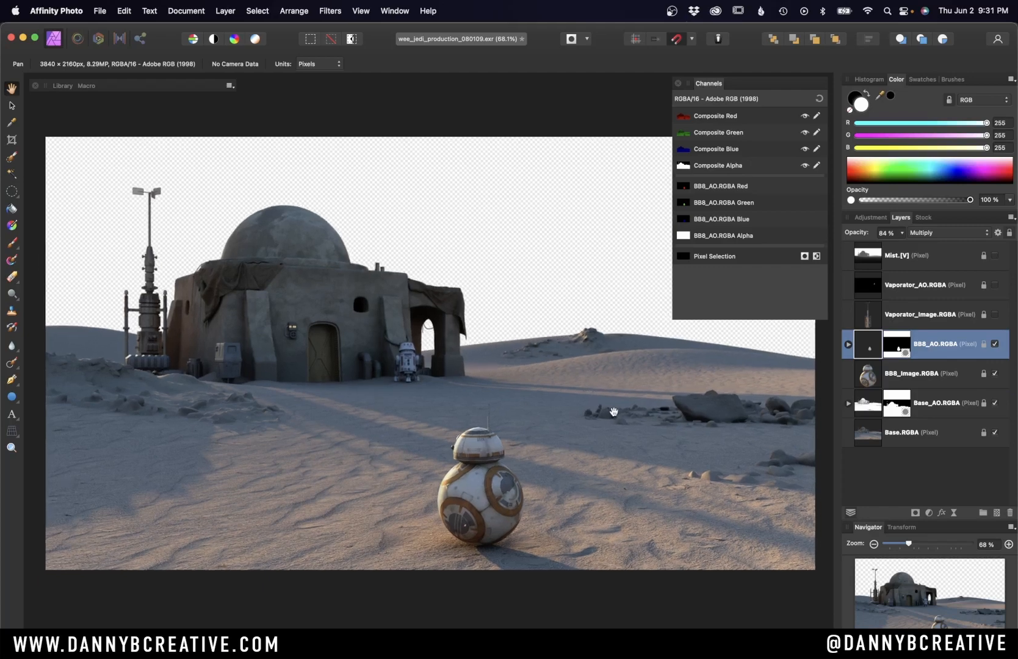